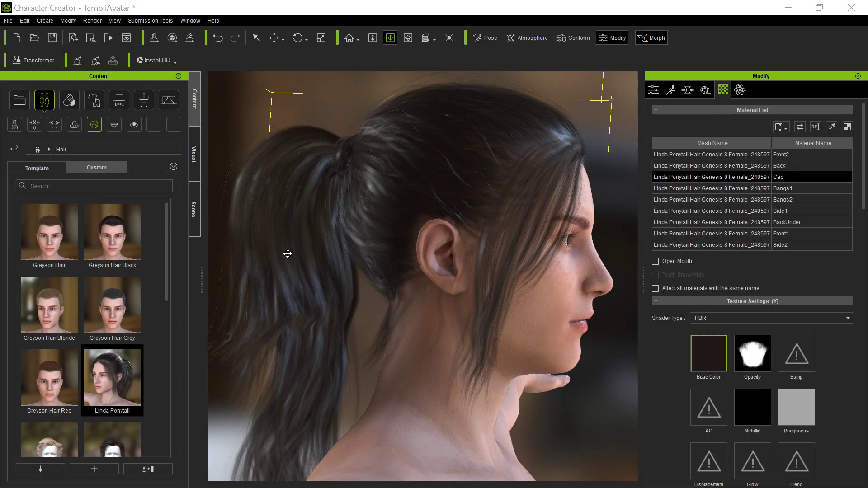
# Apply the Greyson Hair Blonde hairstyle to the character and inspect it from the side.
pyautogui.scroll(-2, 552, 324)
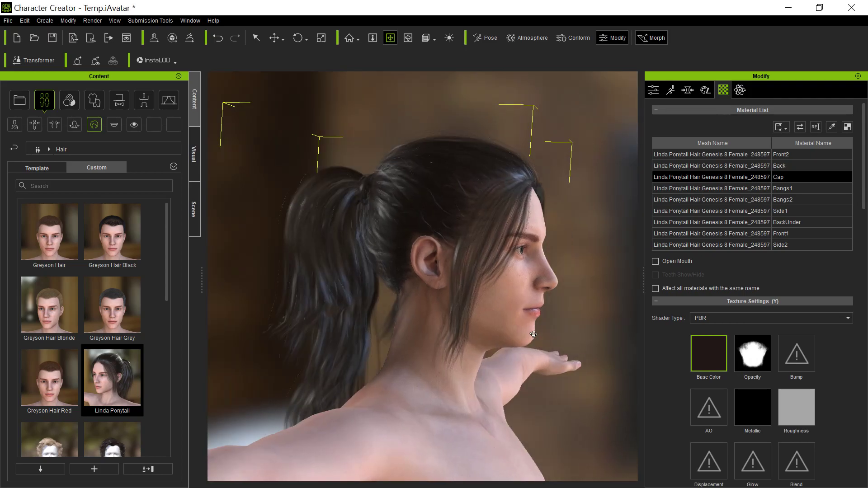
pyautogui.moveTo(508, 345); pyautogui.dragTo(567, 368, button='right')
pyautogui.moveTo(408, 326); pyautogui.dragTo(398, 305, button='middle')
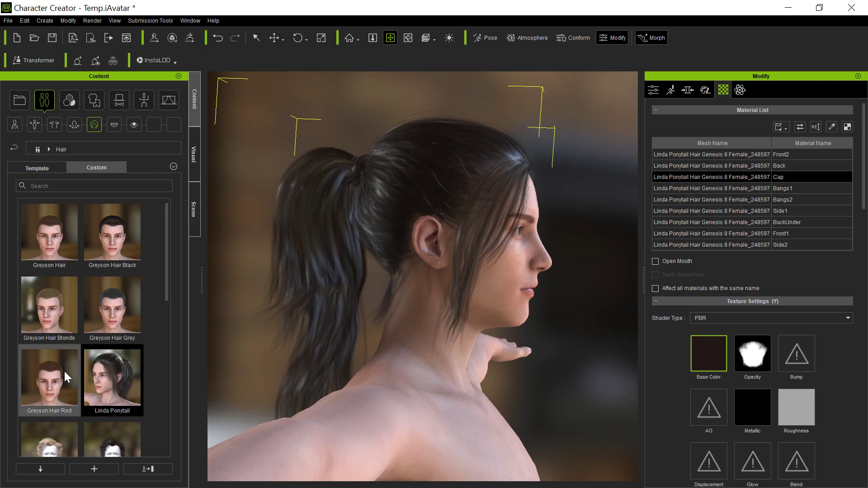
pyautogui.doubleClick(54, 300)
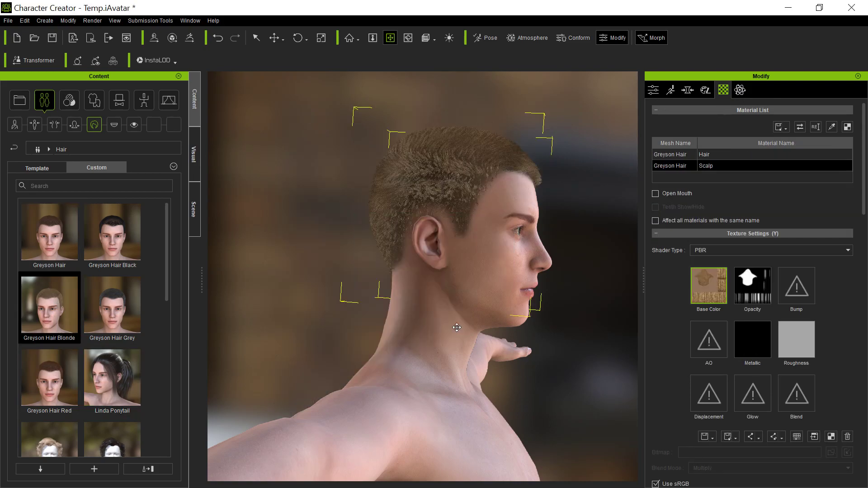
pyautogui.scroll(5, 465, 175)
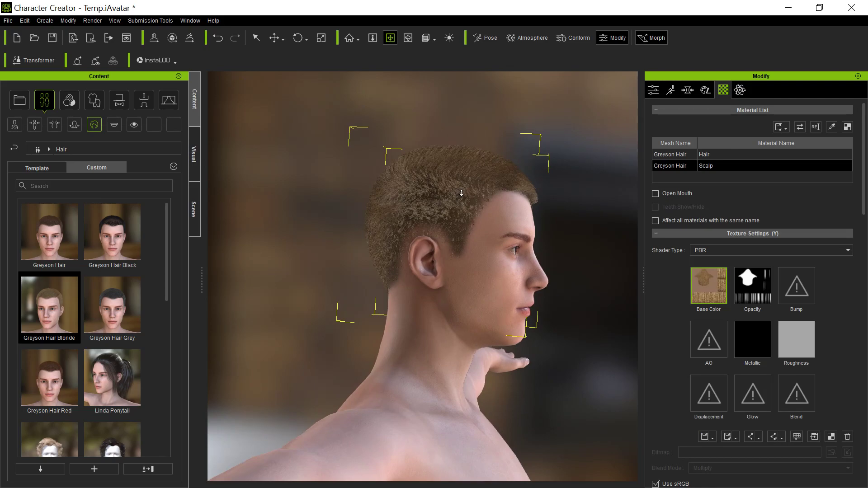
pyautogui.scroll(-5, 415, 313)
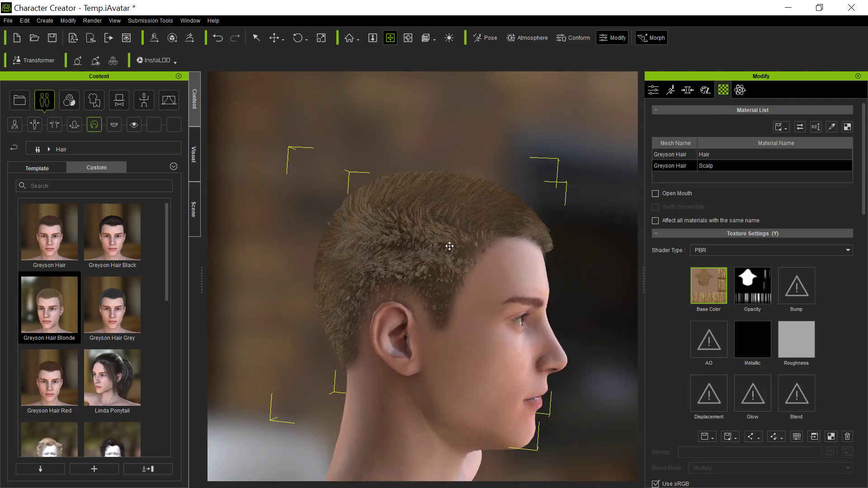
pyautogui.scroll(-2, 423, 268)
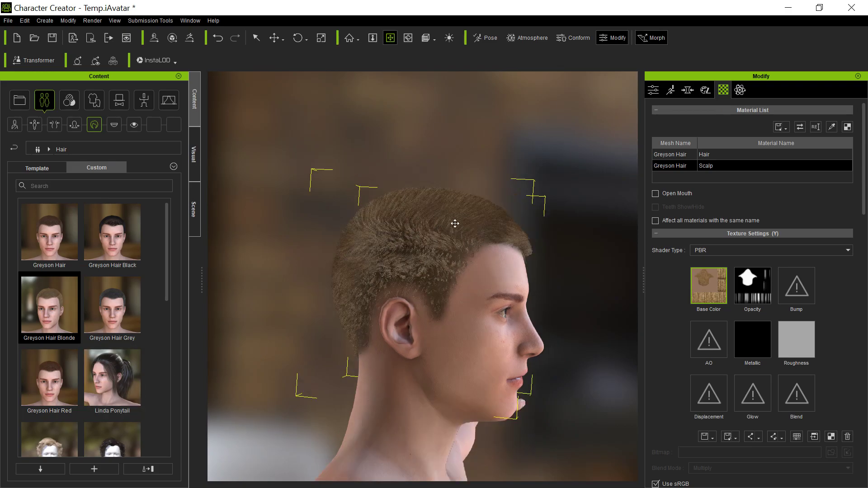
# Apply the Linda Ponytail hair to the character and inspect the ponytail from the side.
pyautogui.doubleClick(132, 385)
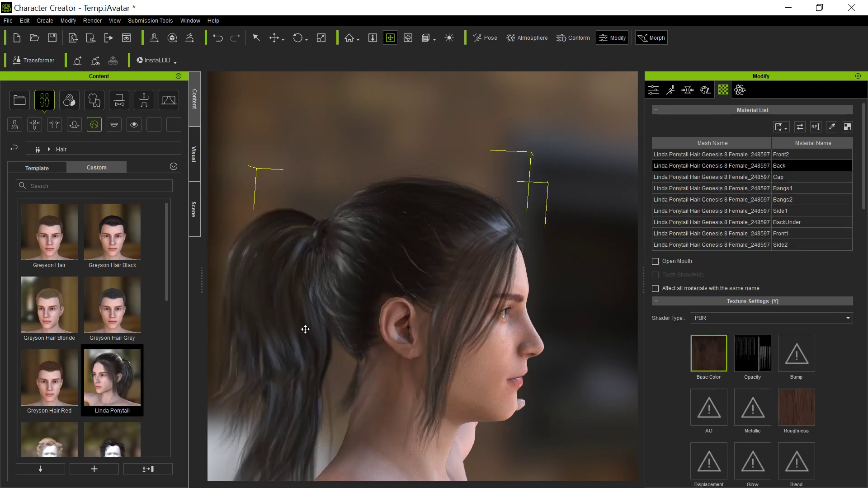
pyautogui.moveTo(357, 285); pyautogui.dragTo(388, 246)
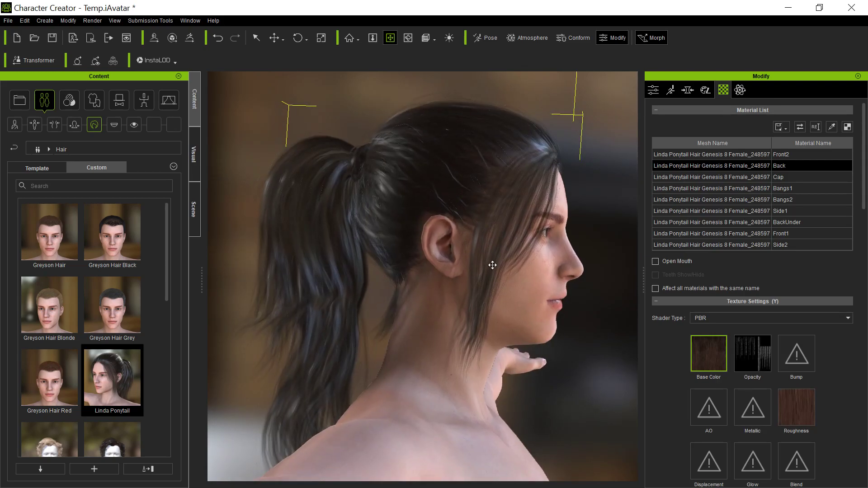
pyautogui.moveTo(475, 305); pyautogui.dragTo(456, 379, button='right')
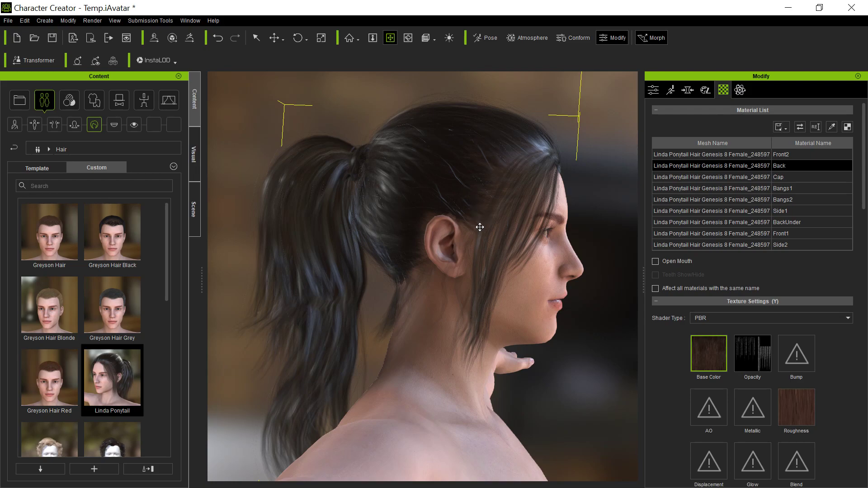
pyautogui.moveTo(548, 290); pyautogui.dragTo(578, 276, button='right')
pyautogui.moveTo(461, 323); pyautogui.dragTo(459, 320, button='middle')
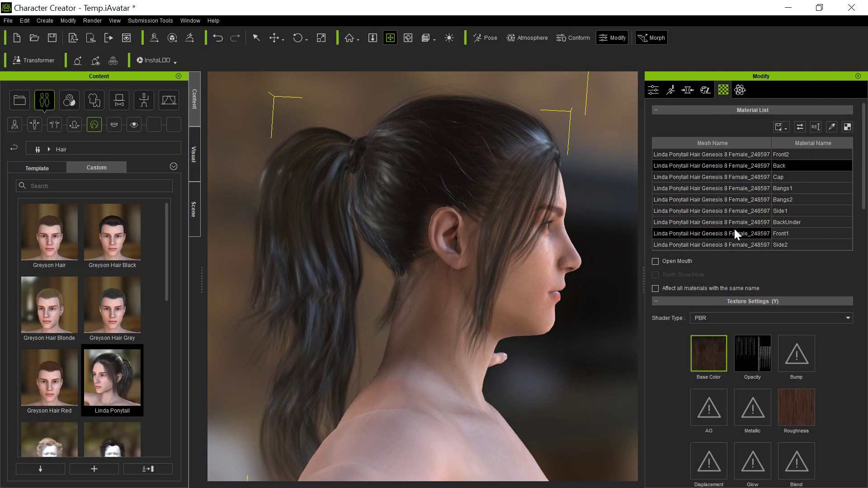
# Examine the Bangs1 and Bangs2 materials of the ponytail hair against the strands around the face.
pyautogui.click(730, 187)
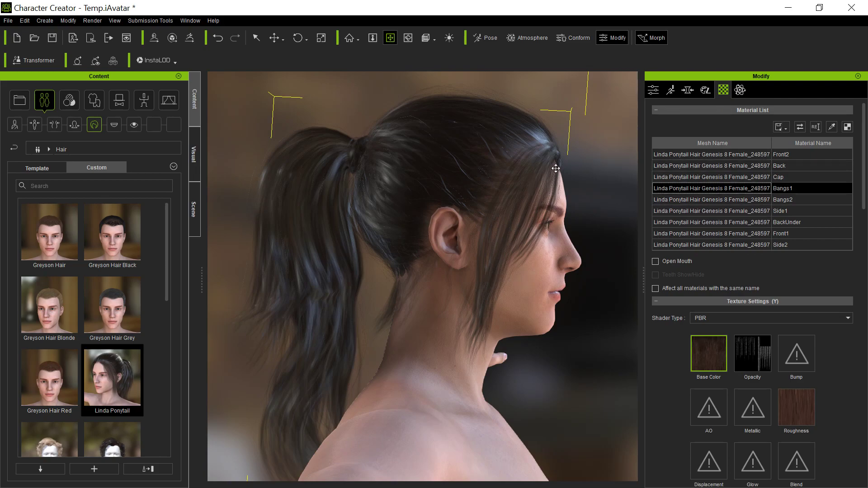
pyautogui.moveTo(527, 336); pyautogui.dragTo(429, 393, button='right')
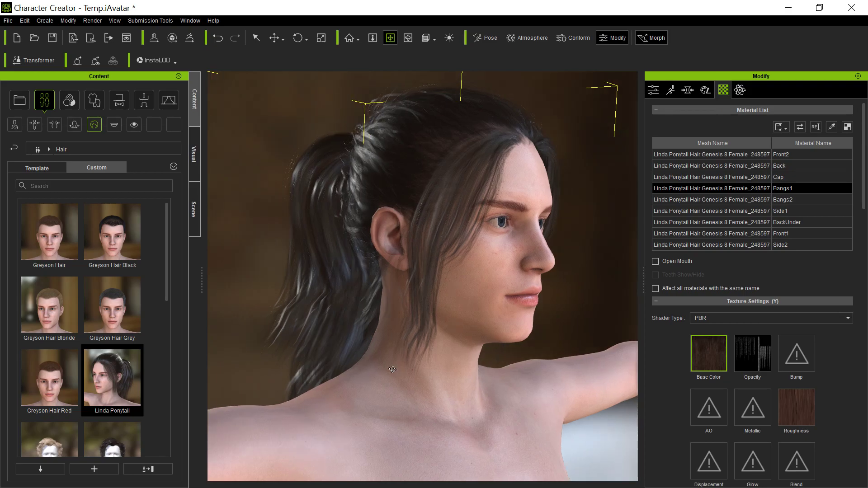
pyautogui.click(720, 196)
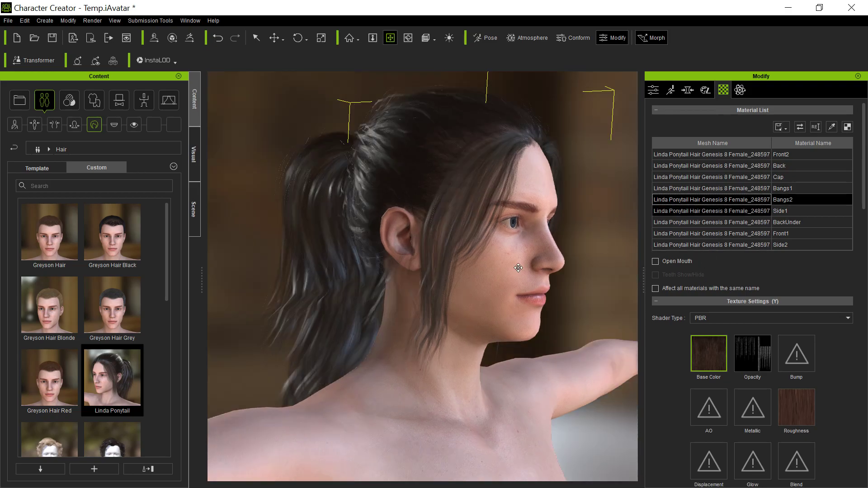
pyautogui.click(737, 189)
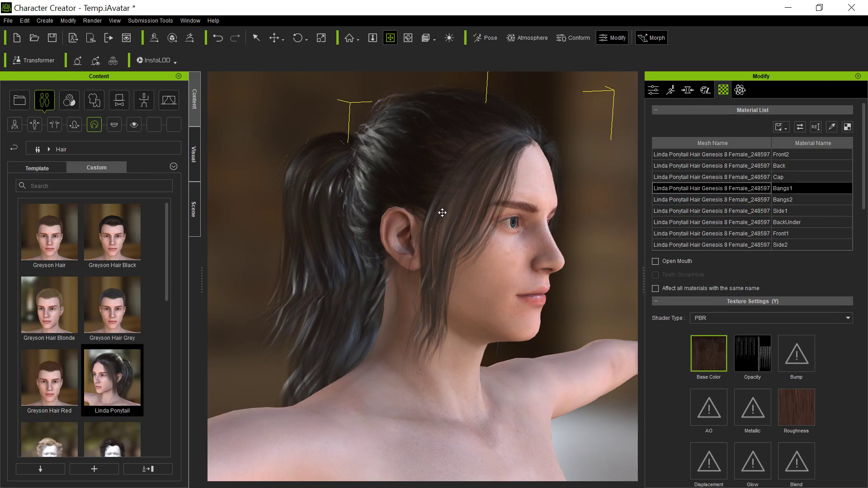
# Open the PhysX weight map editor for the hair, select the Bangs1 material and open its UV reference in Photoshop.
pyautogui.click(739, 90)
pyautogui.click(717, 136)
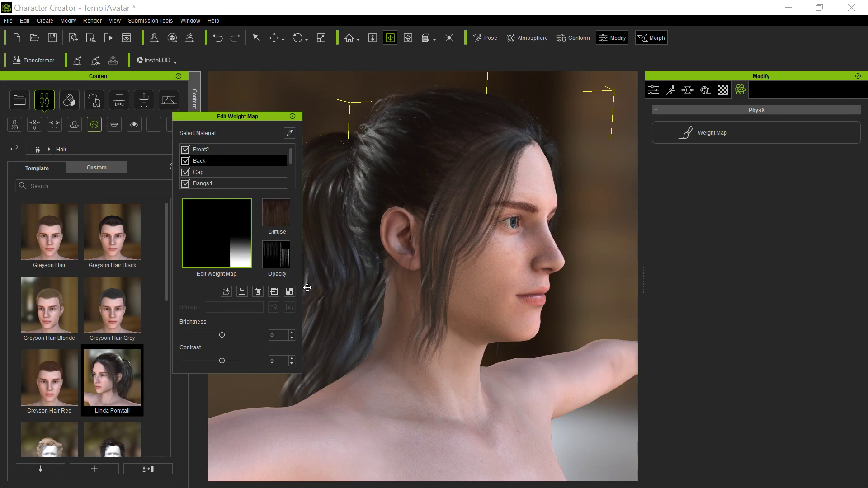
pyautogui.click(229, 181)
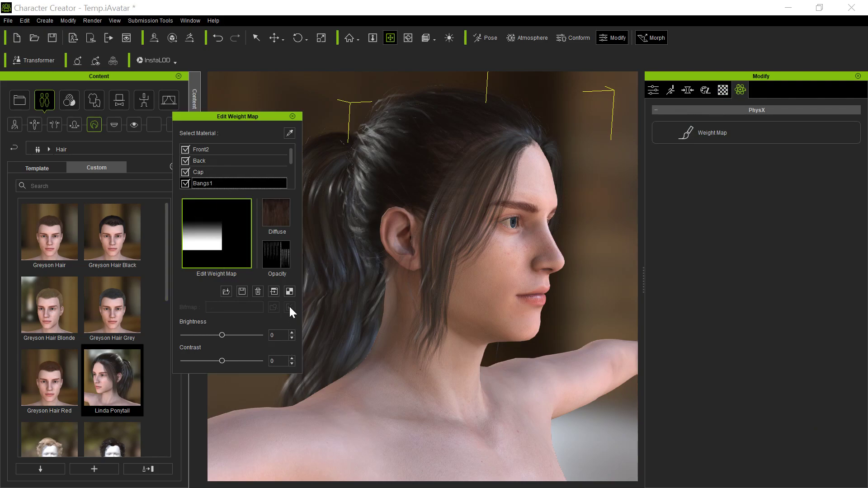
pyautogui.click(290, 292)
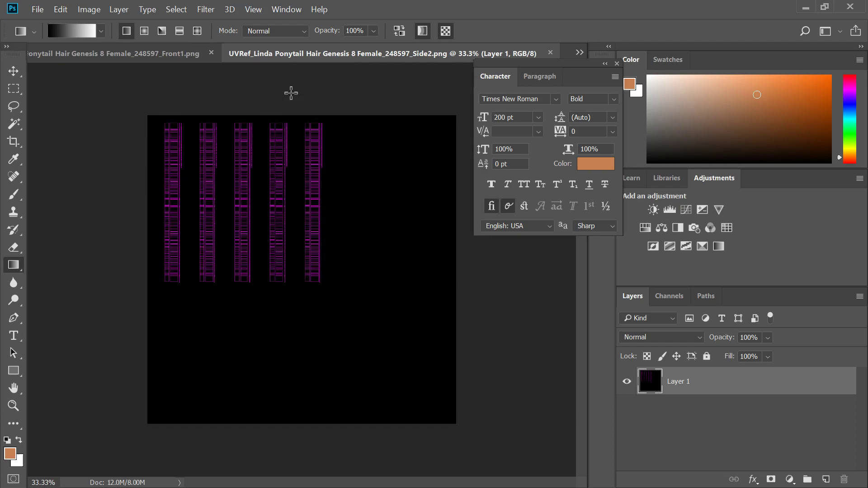
# View the Cap UV reference and bring up the Bangs1 UV reference document.
pyautogui.click(581, 53)
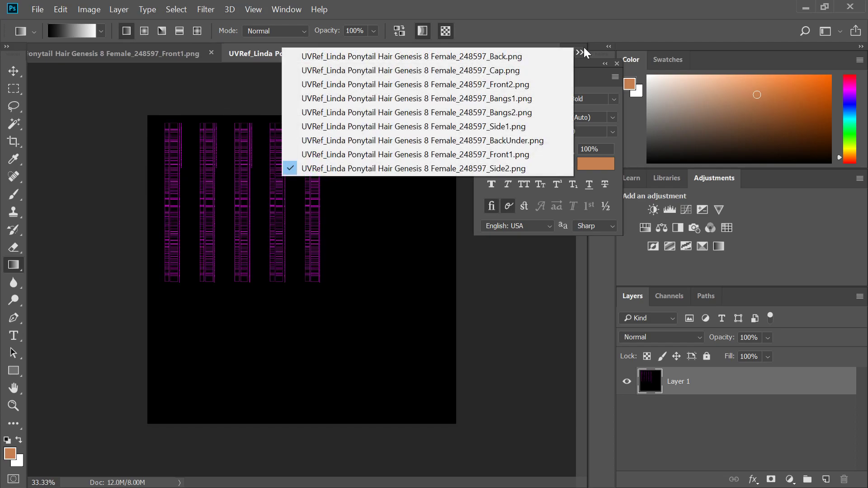
pyautogui.click(522, 70)
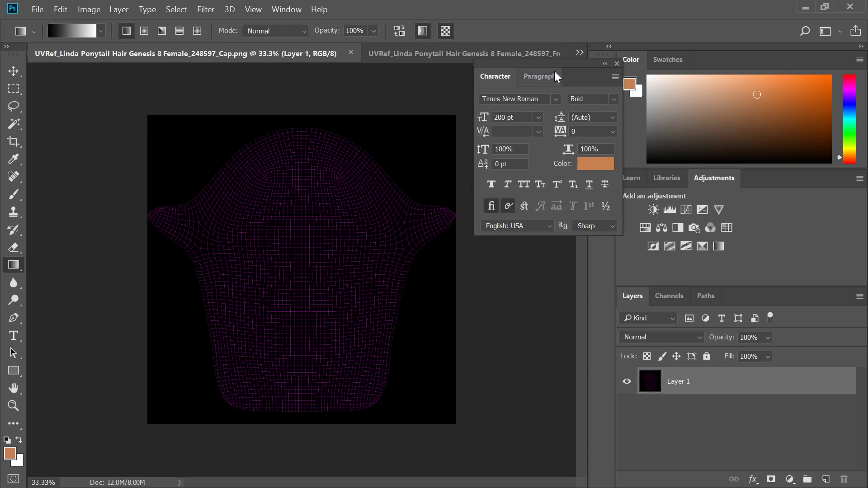
pyautogui.click(579, 52)
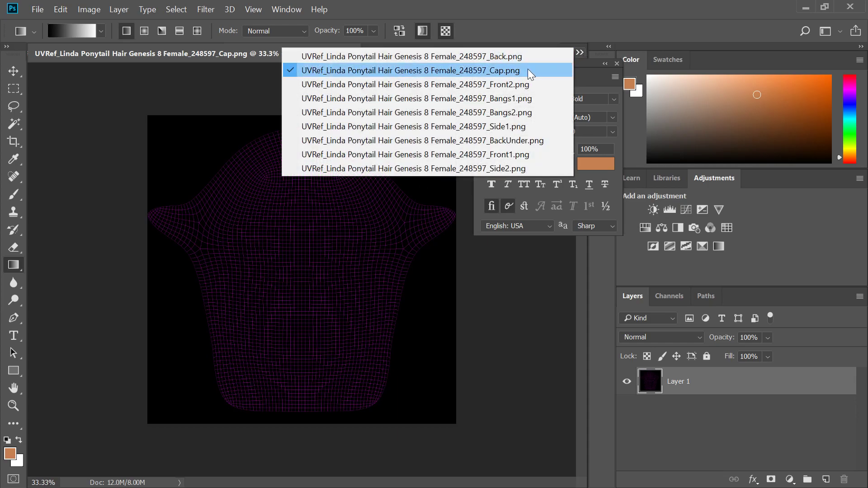
pyautogui.click(528, 99)
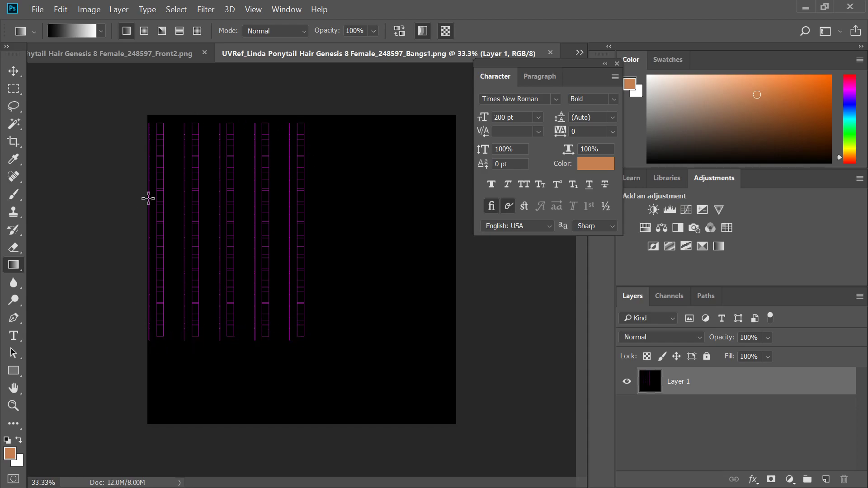
# Select a rectangle around the bangs strands below their roots and fill it with a vertical black-to-white linear gradient.
pyautogui.click(13, 89)
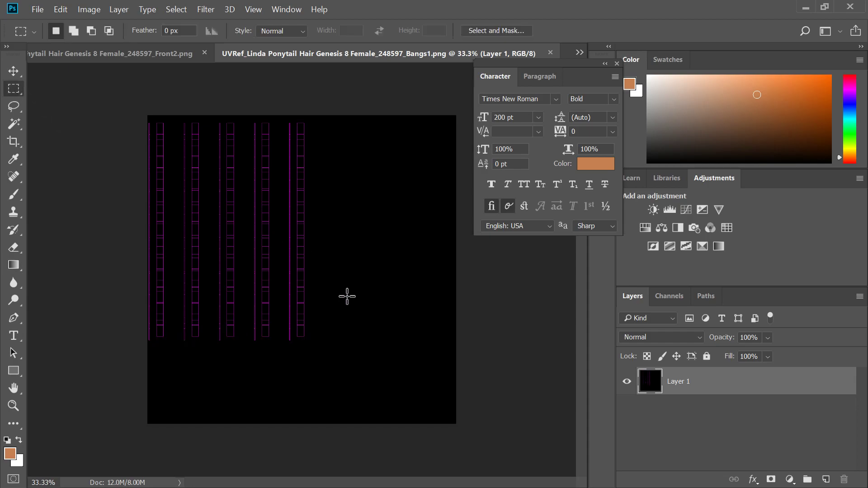
pyautogui.moveTo(326, 347); pyautogui.dragTo(126, 160)
pyautogui.click(13, 266)
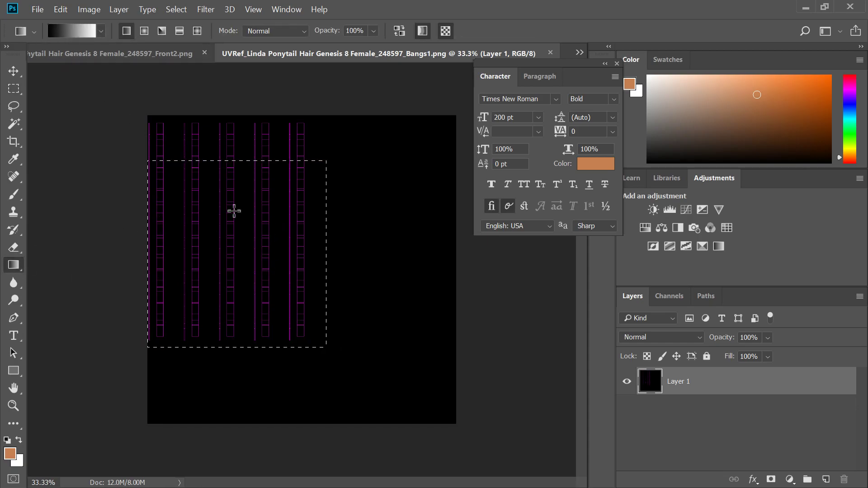
pyautogui.moveTo(238, 177); pyautogui.dragTo(237, 311)
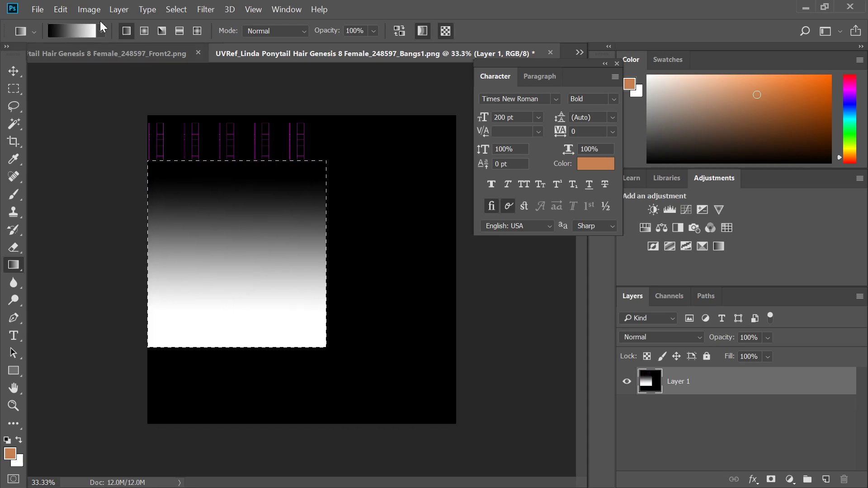
# Invert the selection and fill the area around the gradient with black.
pyautogui.click(175, 9)
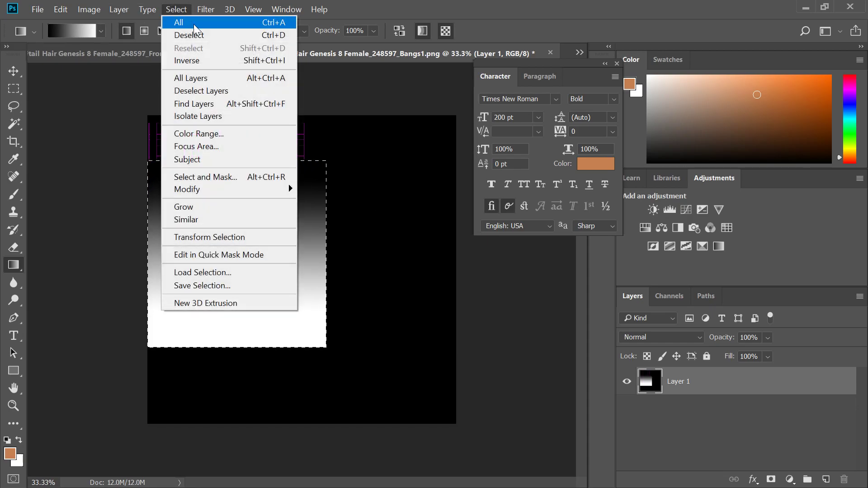
pyautogui.click(199, 60)
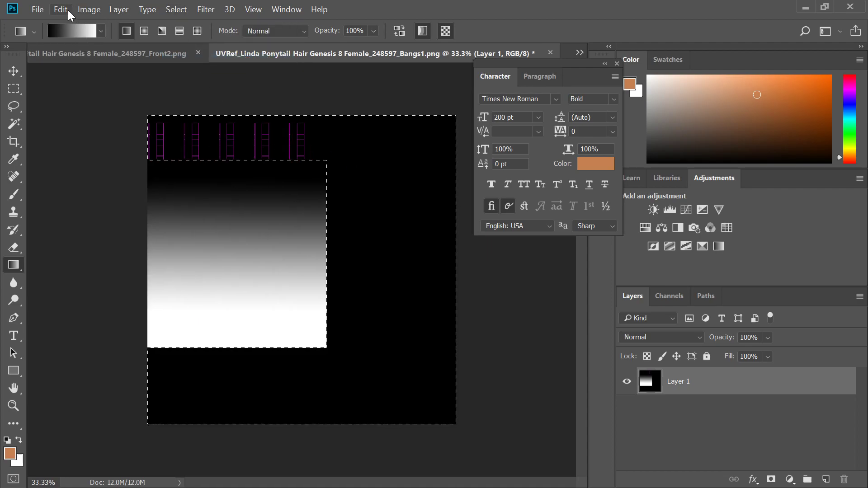
pyautogui.click(68, 10)
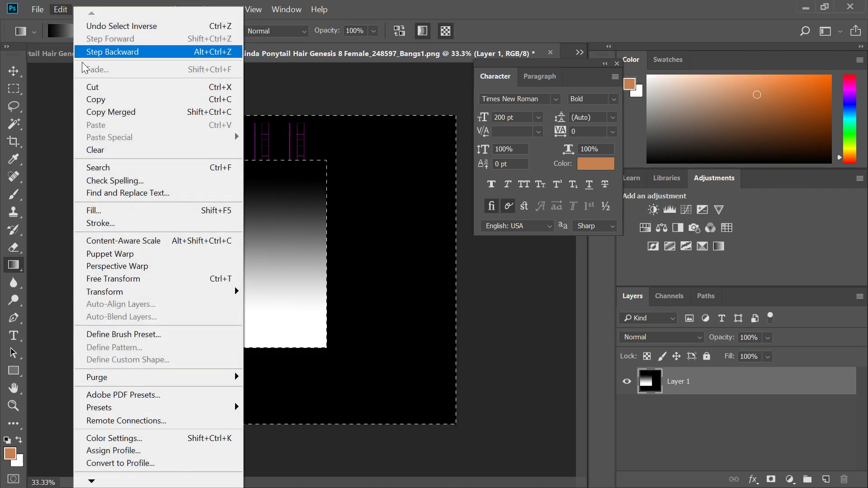
pyautogui.click(114, 211)
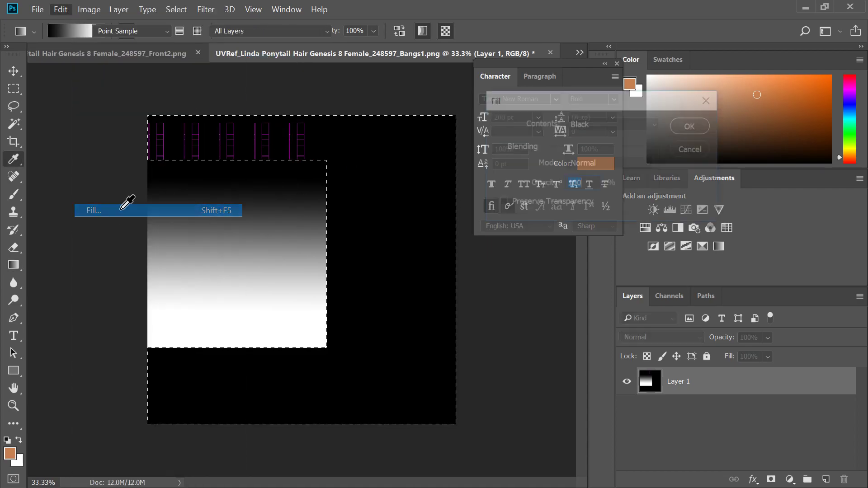
pyautogui.click(678, 125)
pyautogui.press('g')
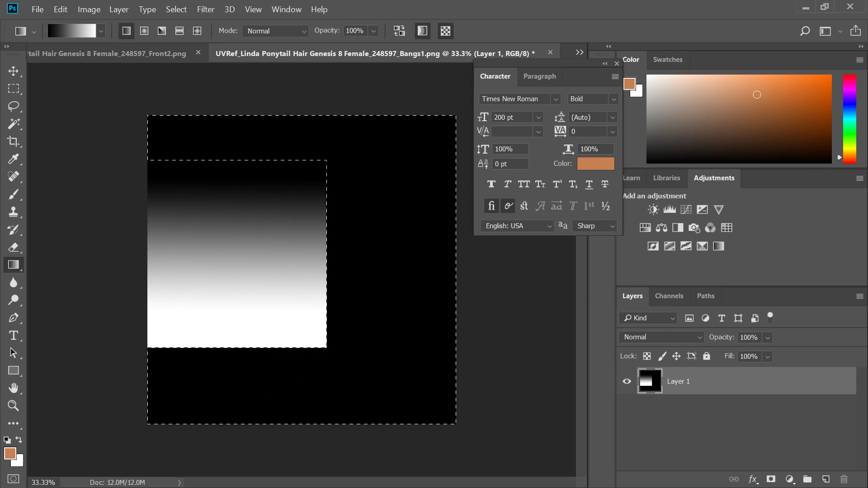
# Switch back to Character Creator, view the weight map of the Back material and close the weight map editor.
pyautogui.hotkey('alt', 'Tab')
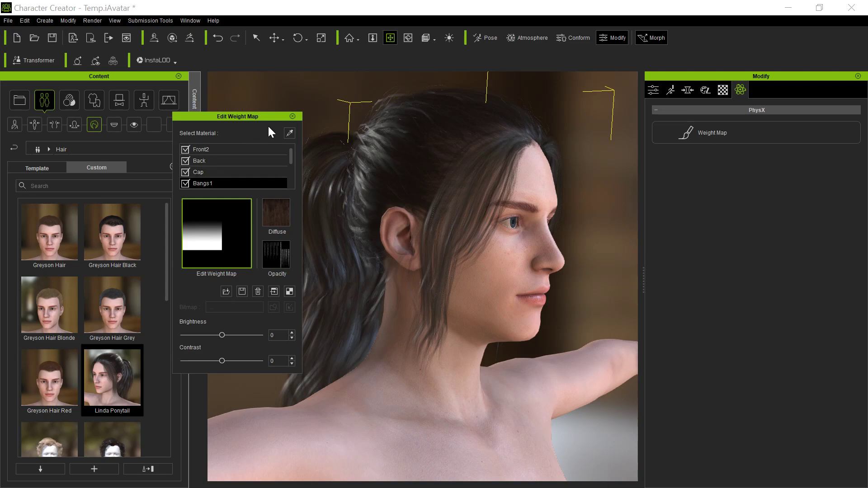
pyautogui.click(238, 162)
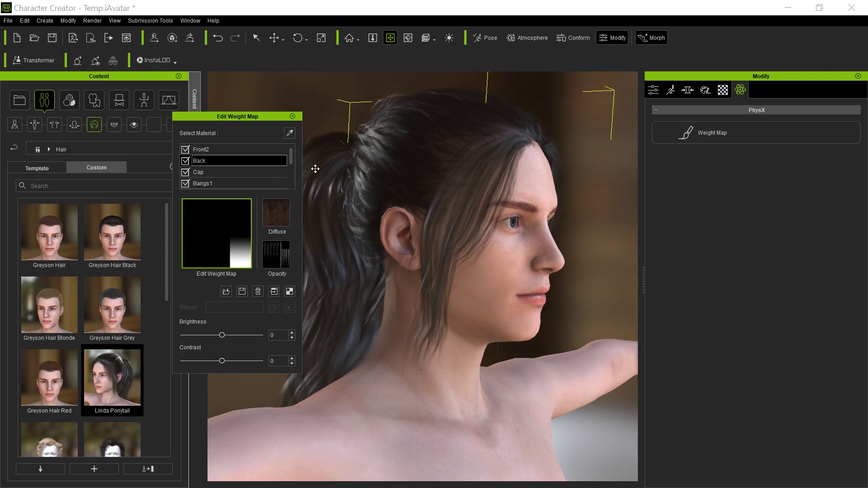
pyautogui.click(292, 117)
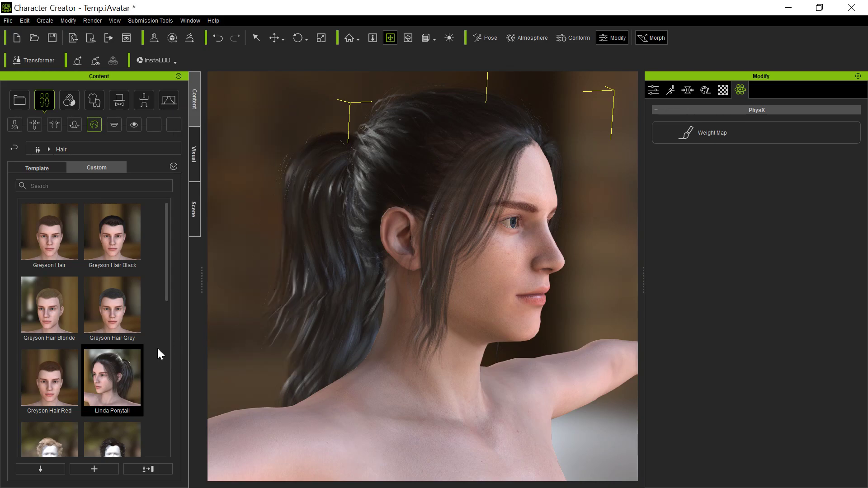
# Apply the custom Osher Hair to the character and inspect it from the side.
pyautogui.scroll(-5, 156, 346)
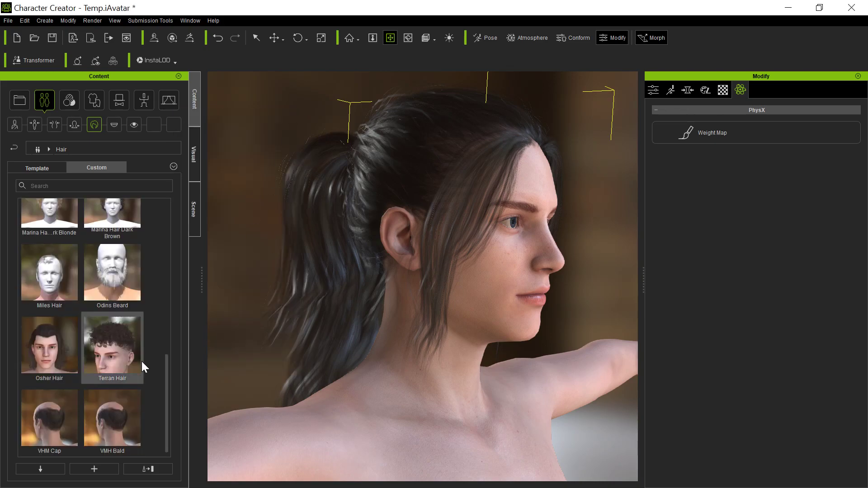
pyautogui.doubleClick(48, 358)
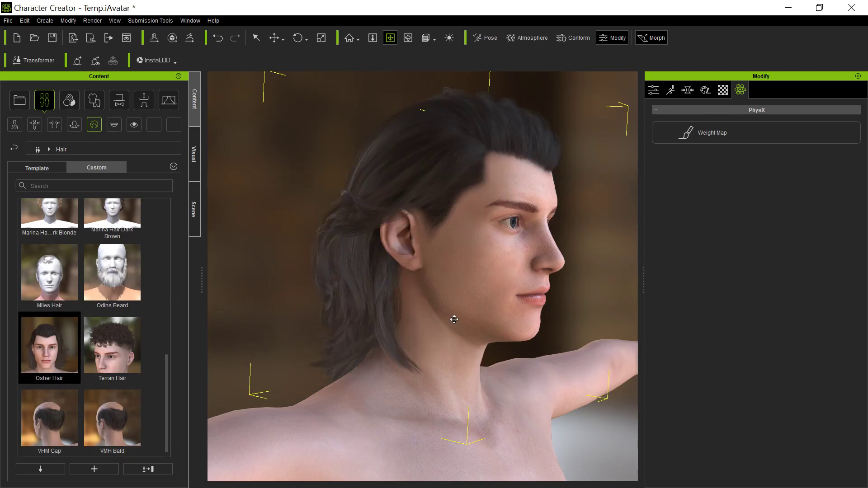
pyautogui.moveTo(513, 333); pyautogui.dragTo(533, 373, button='right')
pyautogui.moveTo(478, 310); pyautogui.dragTo(468, 330, button='middle')
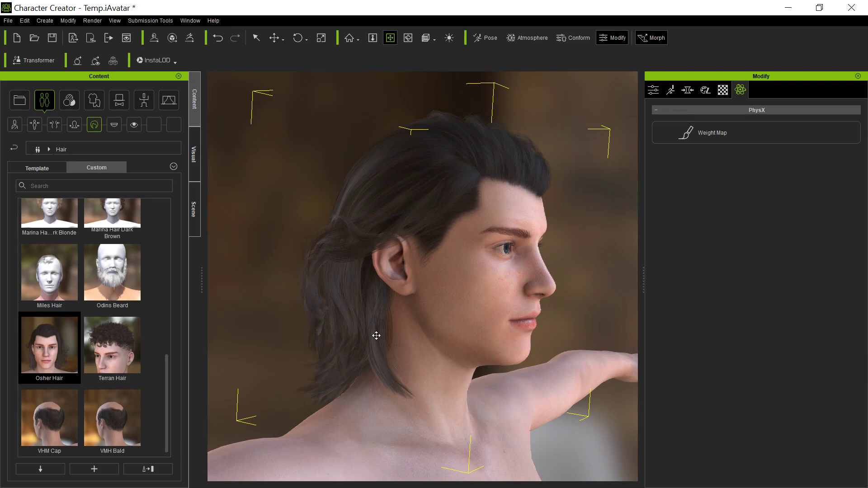
# Open the weight map editor for the Osher Hair and send its scalp, hair1 and hair2 UV references to Photoshop.
pyautogui.moveTo(376, 336); pyautogui.dragTo(538, 398, button='right')
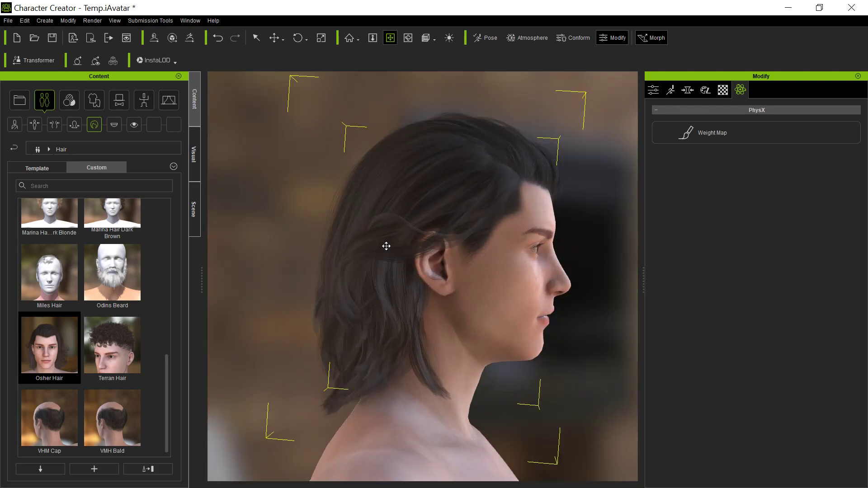
pyautogui.click(699, 139)
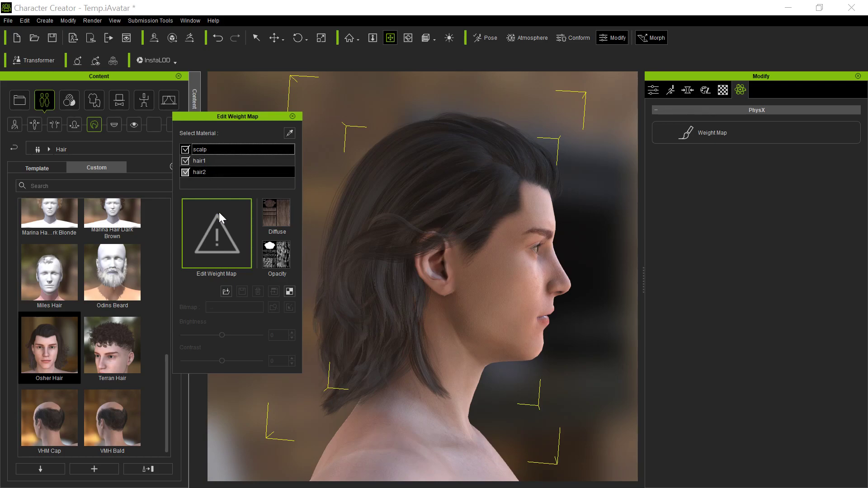
pyautogui.click(290, 292)
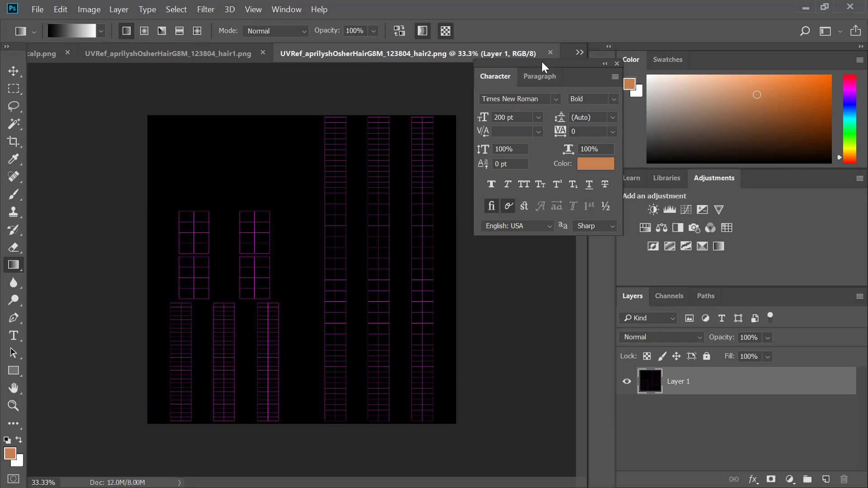
# Review the scalp and hair1 UV references of the Osher Hair and close both, keeping the hair2 reference open.
pyautogui.click(582, 51)
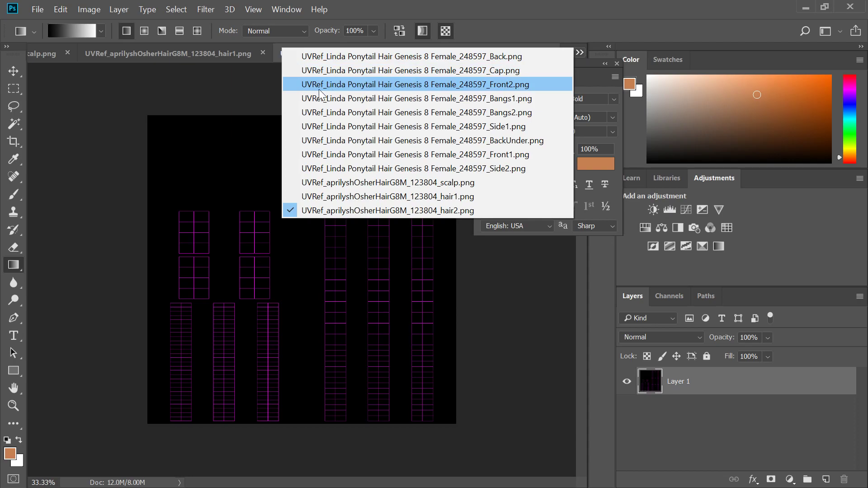
pyautogui.click(369, 183)
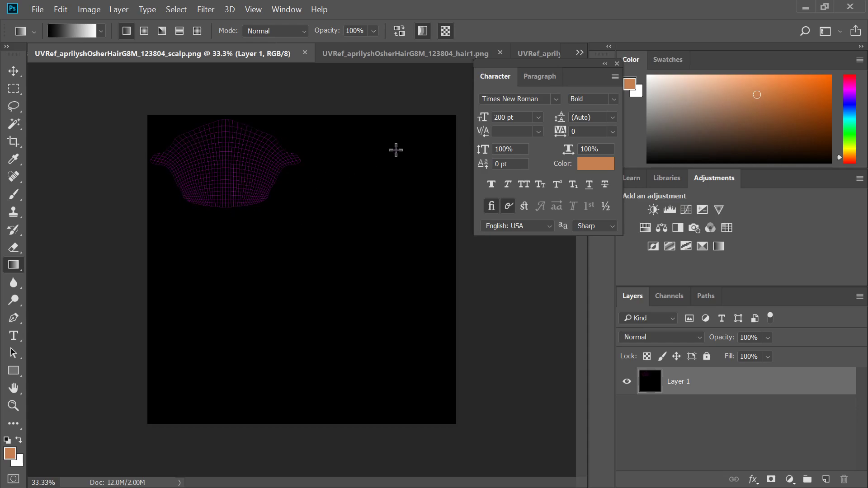
pyautogui.click(578, 53)
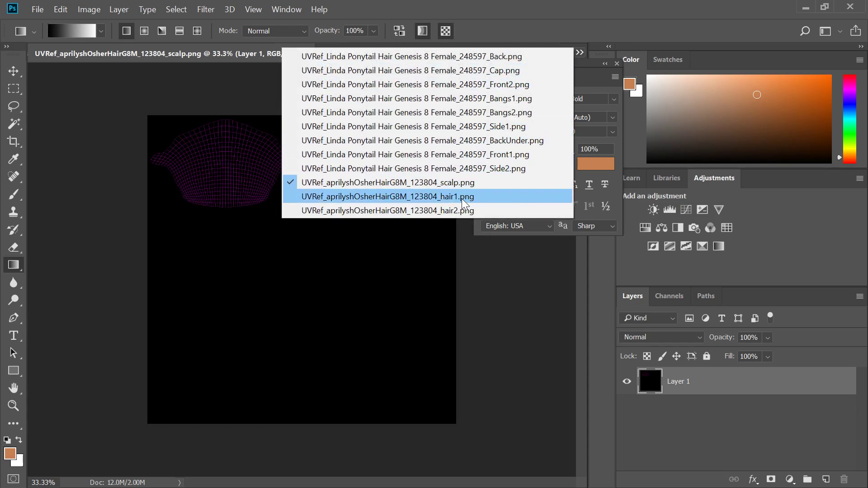
pyautogui.click(462, 199)
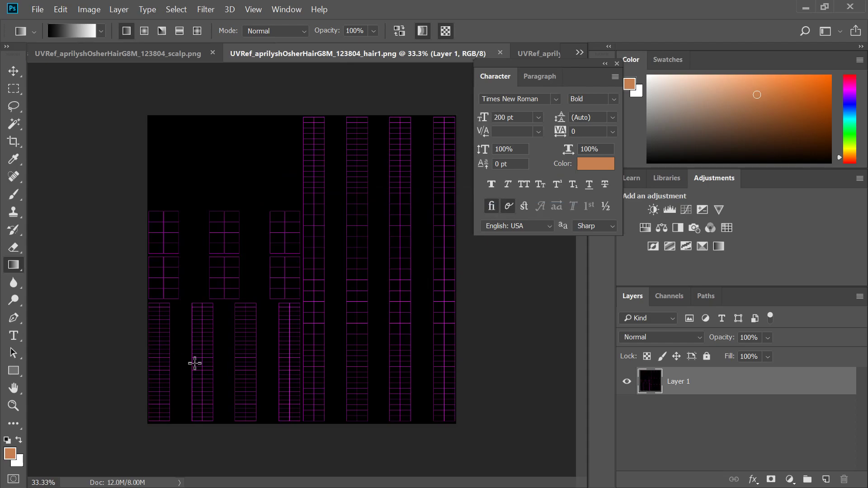
pyautogui.click(500, 54)
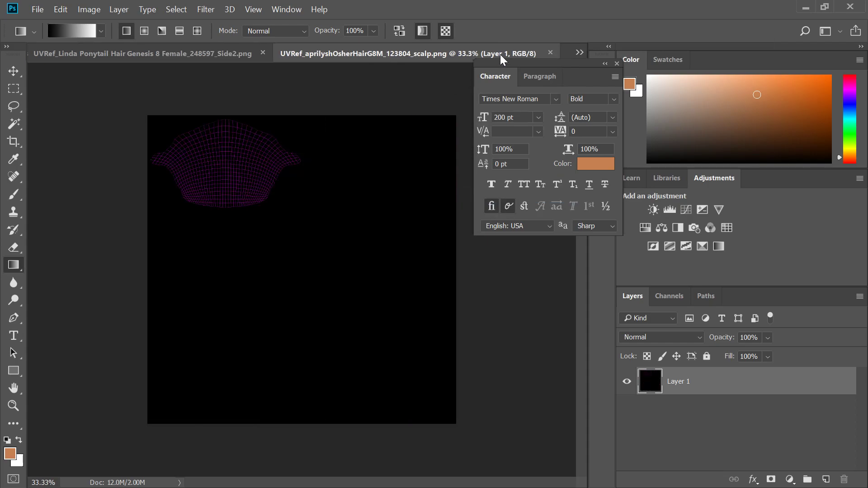
pyautogui.click(550, 53)
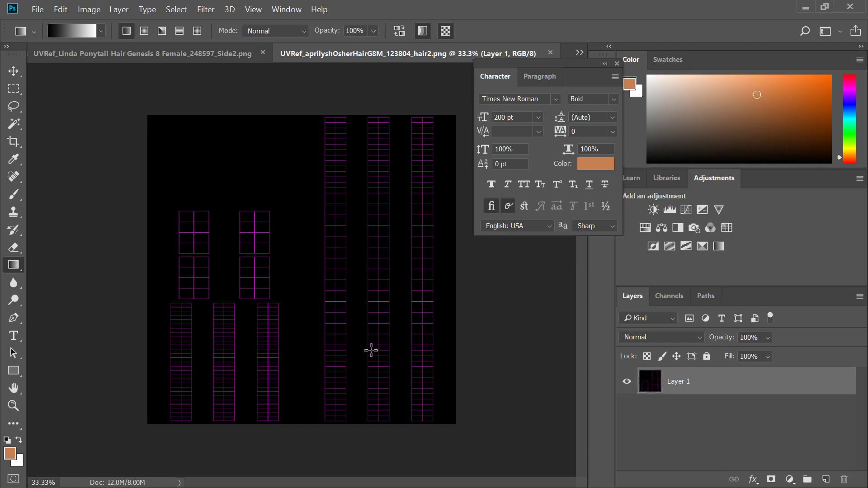
# Select a rectangle around the three long strands and fill it downward with the Blue, Red, Yellow linear gradient.
pyautogui.click(17, 89)
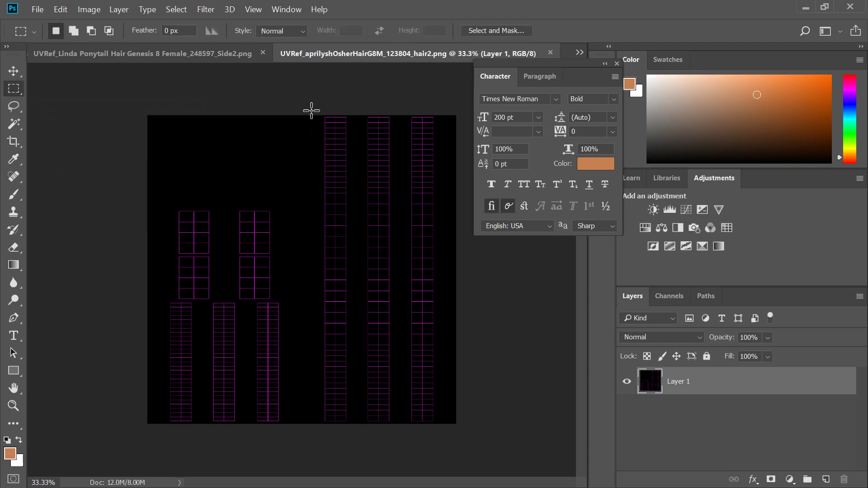
pyautogui.moveTo(308, 116); pyautogui.dragTo(471, 429)
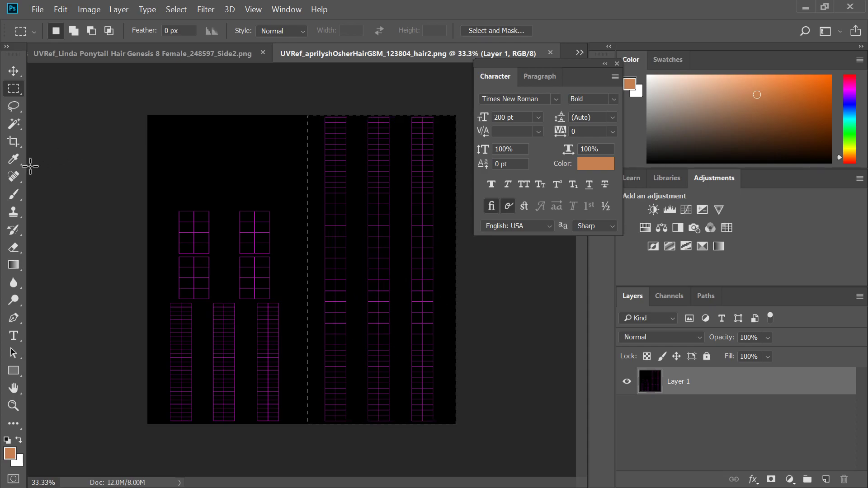
pyautogui.click(14, 265)
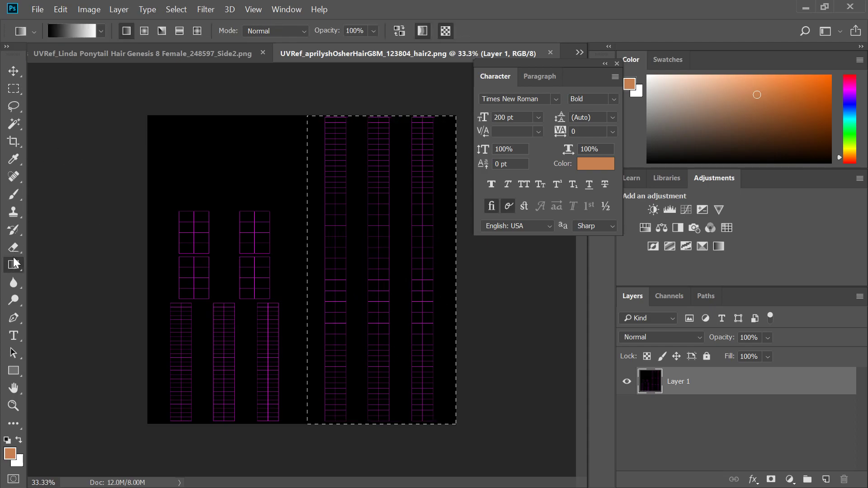
pyautogui.click(72, 30)
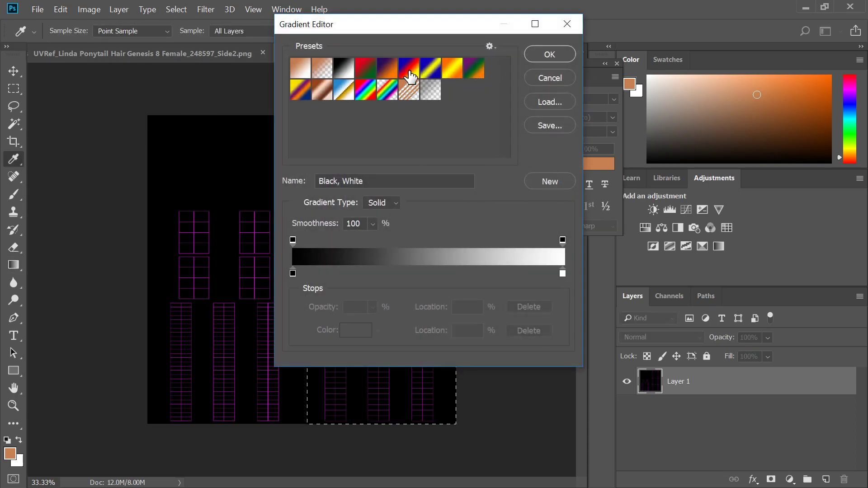
pyautogui.click(410, 73)
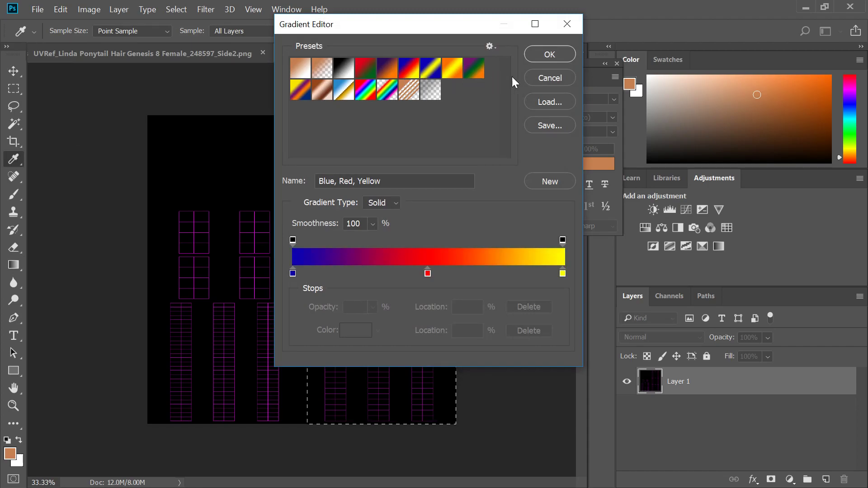
pyautogui.click(555, 55)
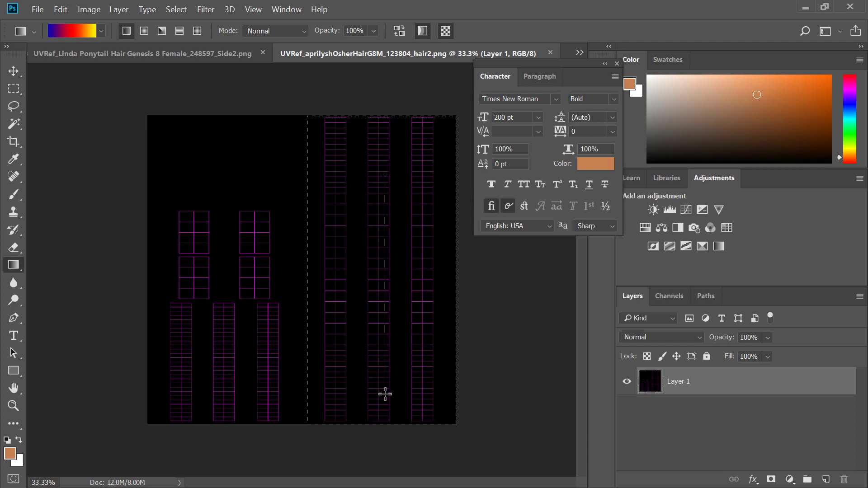
pyautogui.moveTo(385, 176); pyautogui.dragTo(385, 395)
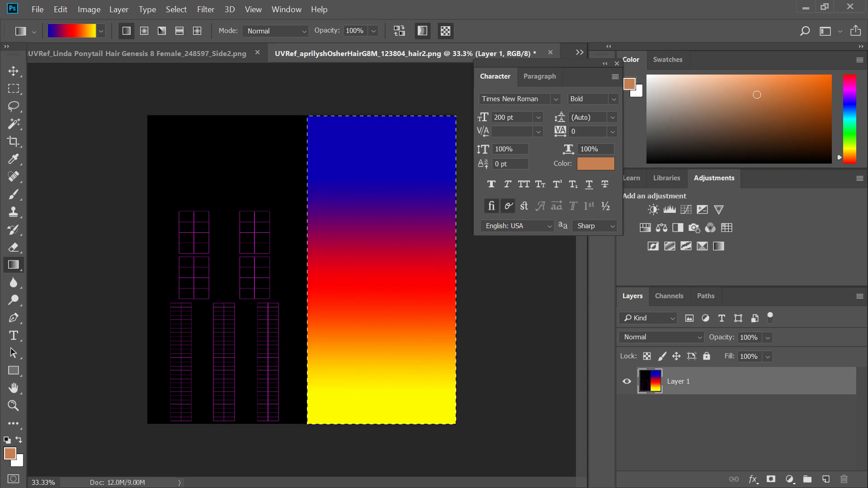
# Select a rectangle around the shorter strand groups and fill it downward with the Yellow, Violet, Orange, Blue linear gradient.
pyautogui.click(14, 88)
pyautogui.moveTo(142, 202); pyautogui.dragTo(287, 434)
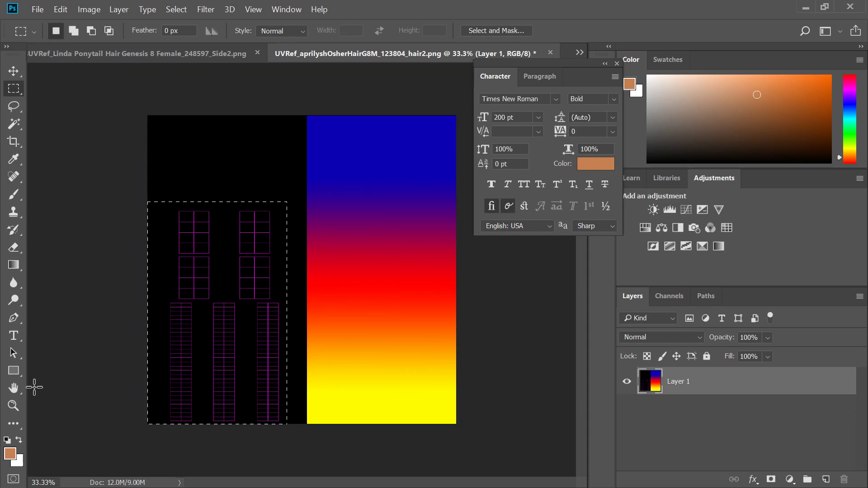
pyautogui.click(14, 265)
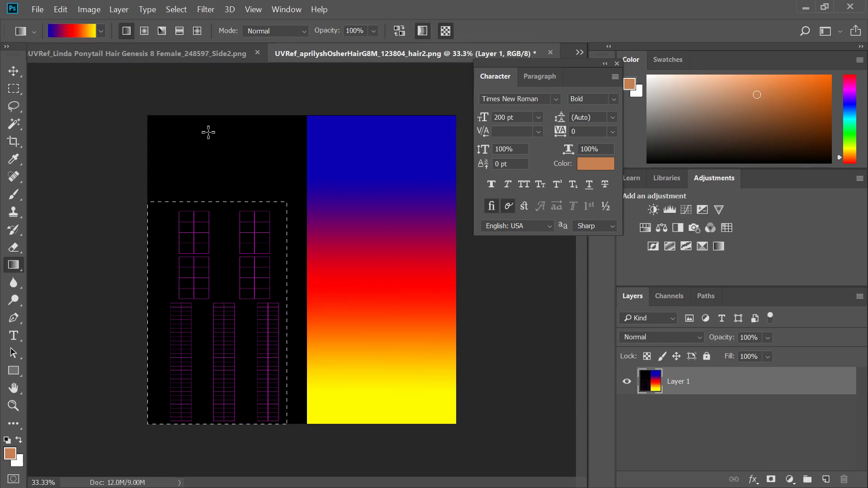
pyautogui.click(73, 30)
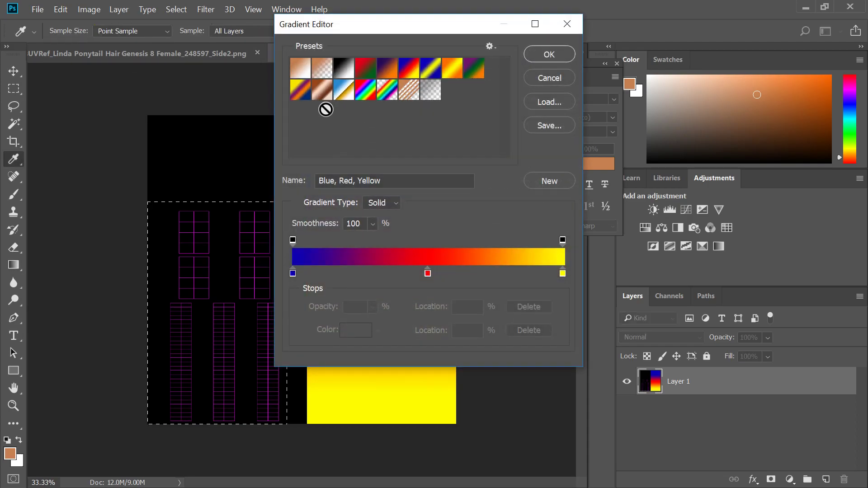
pyautogui.click(301, 93)
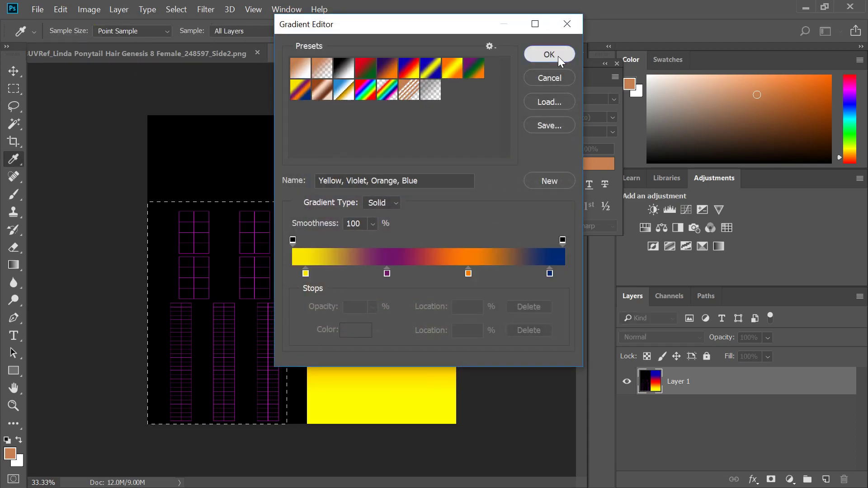
pyautogui.click(558, 56)
pyautogui.moveTo(223, 235); pyautogui.dragTo(223, 408)
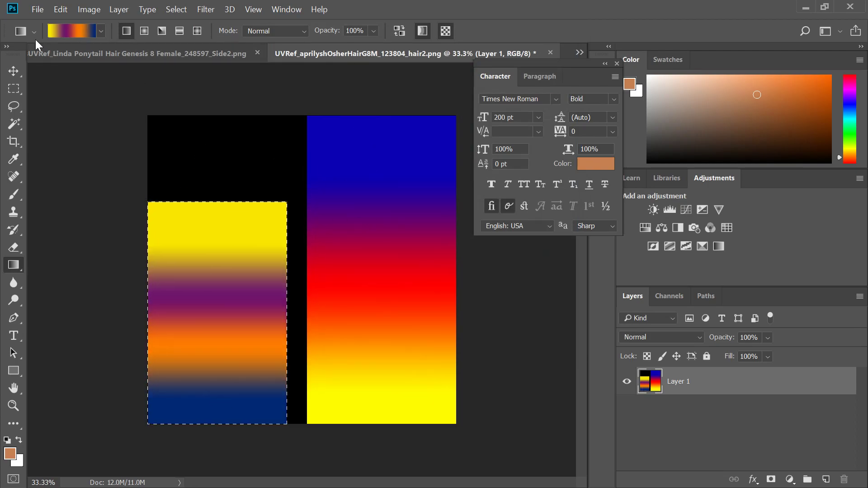
# Export the gradient image as UVRef_aprilyshOsherHairG8M_123804_hair2.png to the Downloads folder.
pyautogui.click(32, 9)
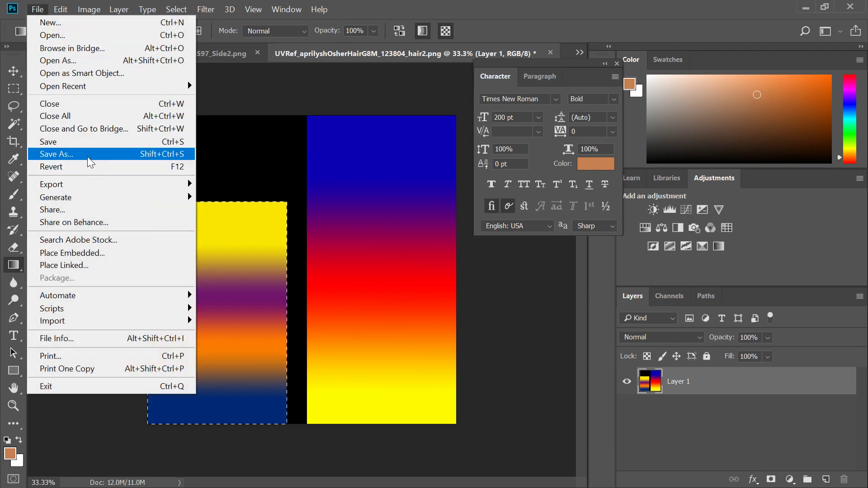
pyautogui.moveTo(91, 186)
pyautogui.click(228, 183)
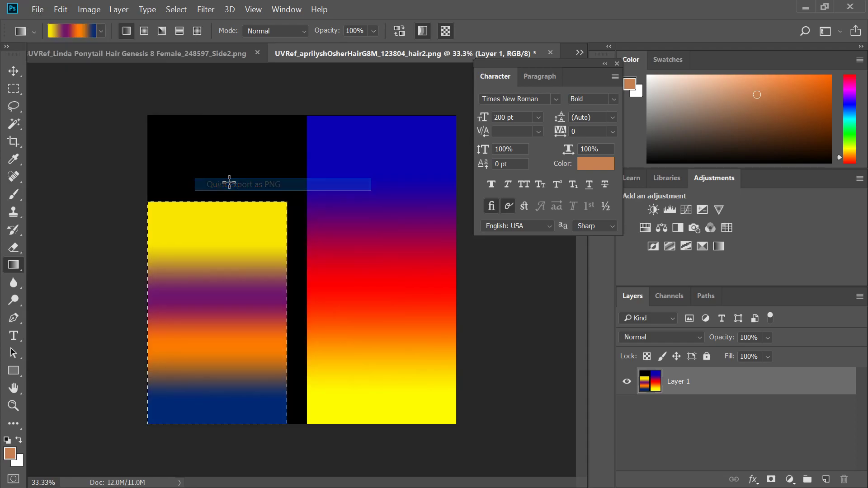
pyautogui.click(59, 145)
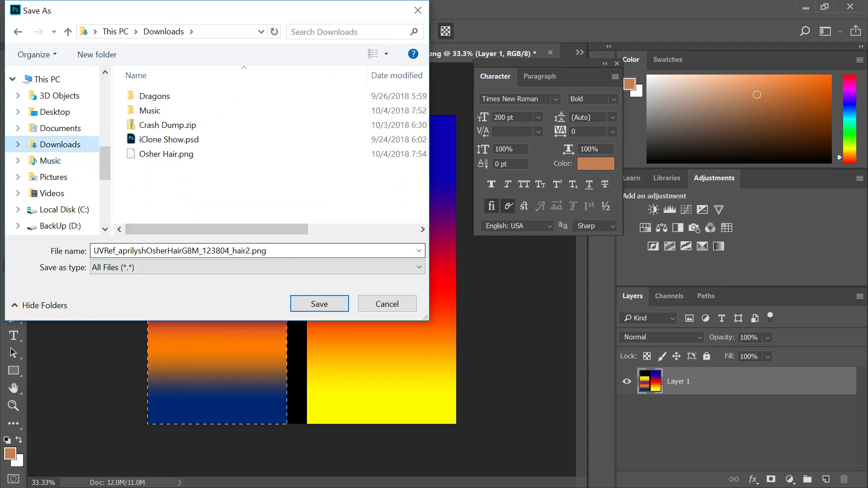
pyautogui.click(319, 304)
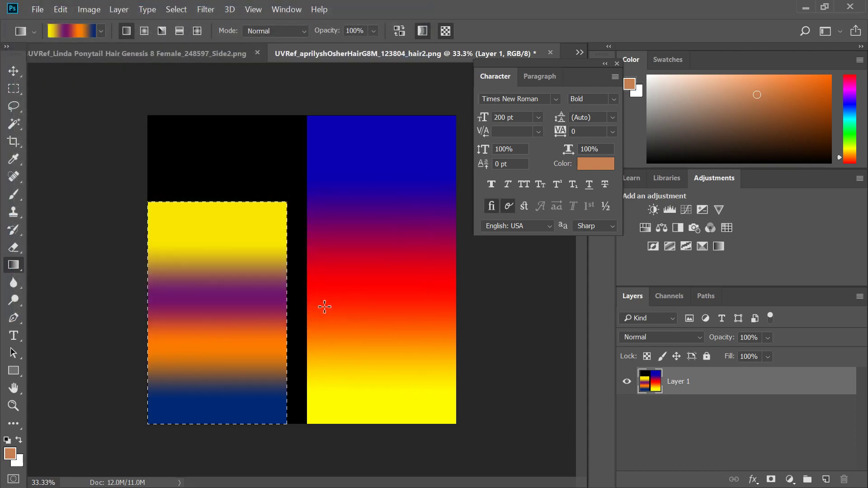
# Back in Character Creator, close the weight map editor and load UVRef_aprilyshOsherHairG8M_123804_hair2.png as the hair1 material's Base Color.
pyautogui.click(800, 11)
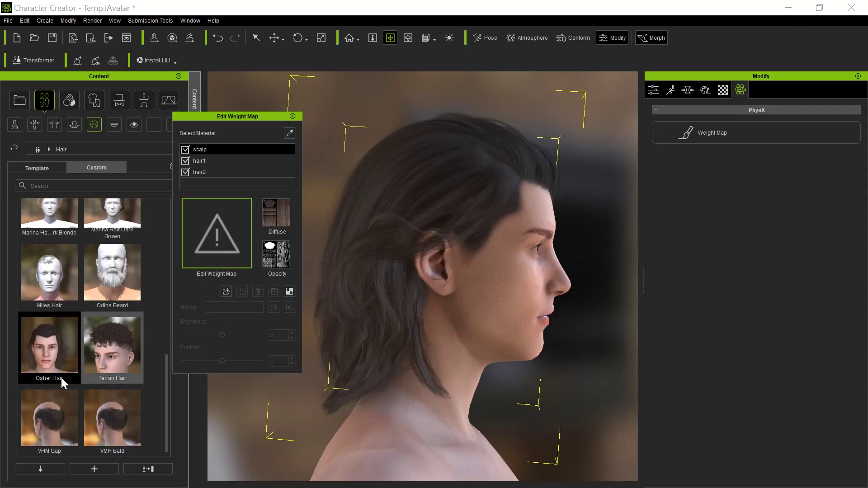
pyautogui.click(293, 116)
pyautogui.click(723, 91)
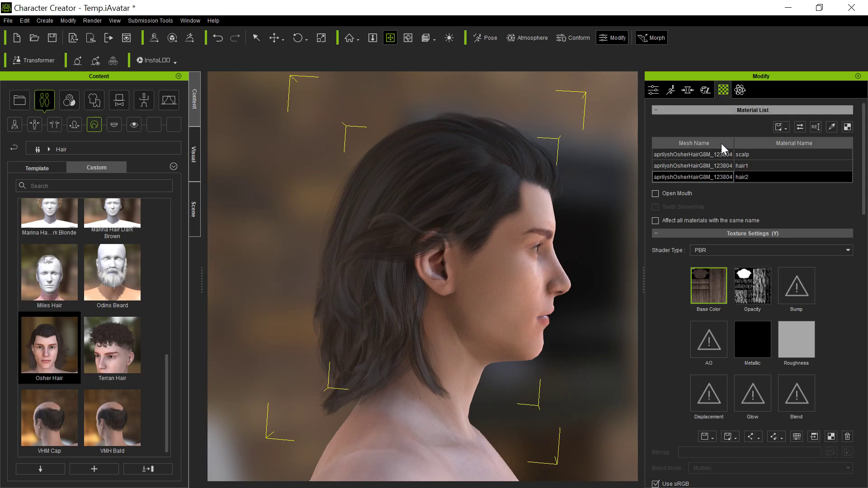
pyautogui.click(703, 167)
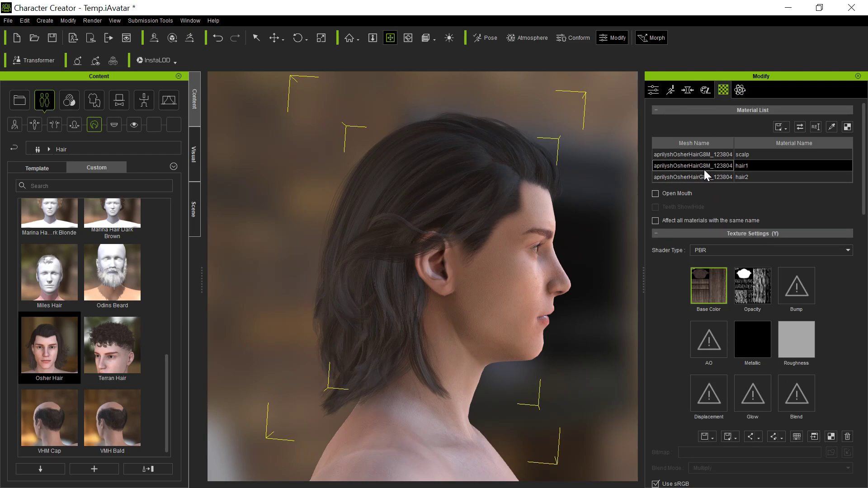
pyautogui.doubleClick(701, 286)
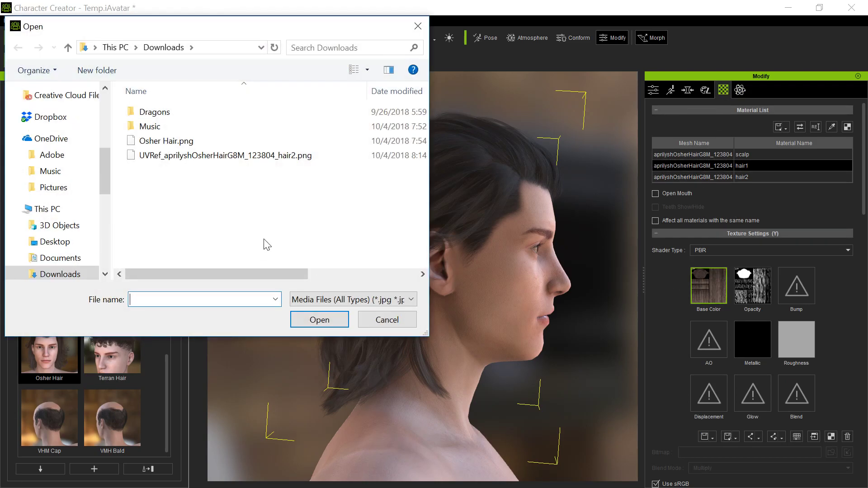
pyautogui.click(221, 156)
pyautogui.click(333, 322)
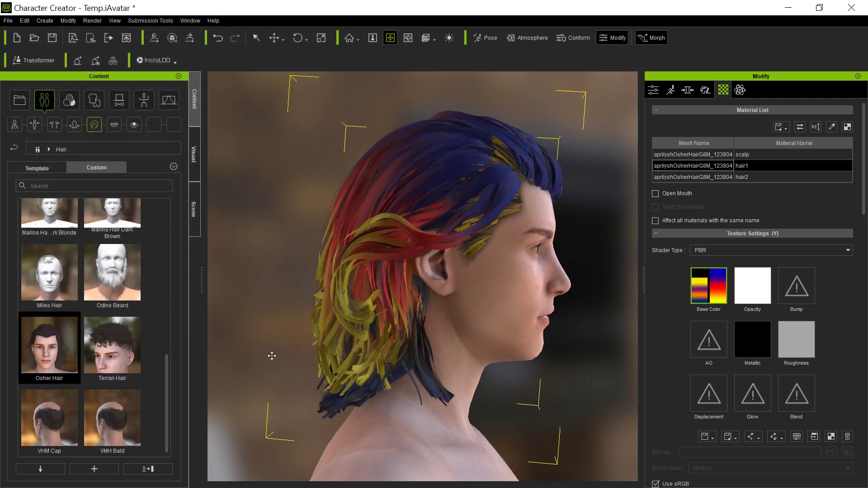
# Examine the gradient-coloured hair from the back and side to see which strands each colour covers.
pyautogui.moveTo(272, 356); pyautogui.dragTo(562, 346, button='right')
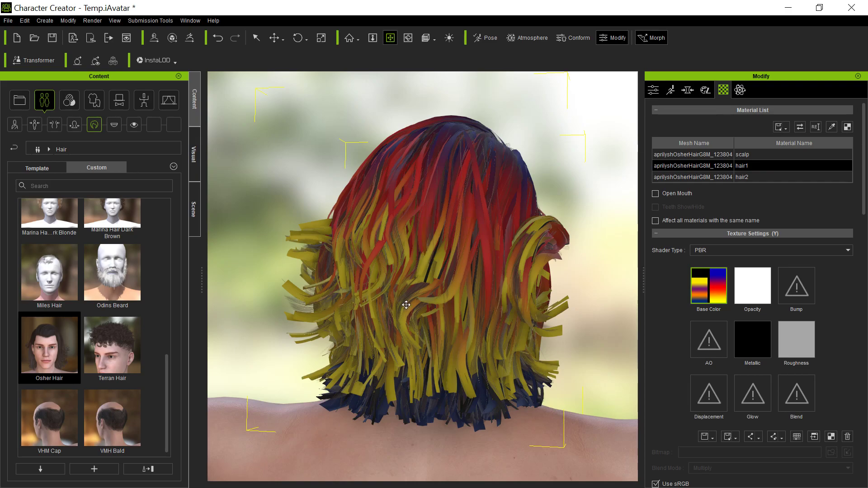
pyautogui.moveTo(493, 335); pyautogui.dragTo(368, 357, button='right')
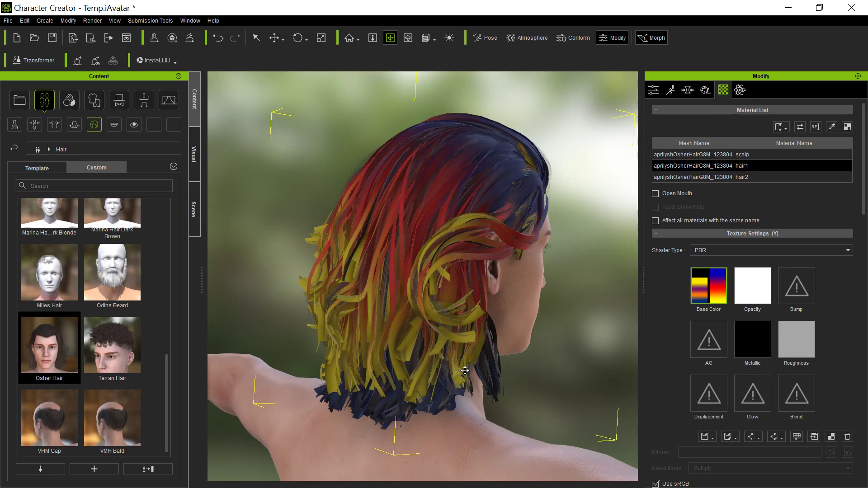
pyautogui.moveTo(466, 370); pyautogui.dragTo(349, 387, button='right')
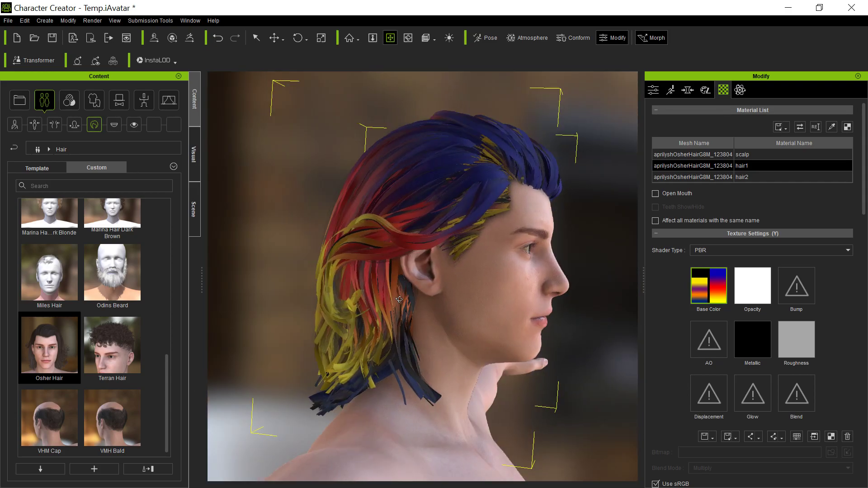
pyautogui.scroll(-3, 399, 299)
pyautogui.scroll(3, 463, 319)
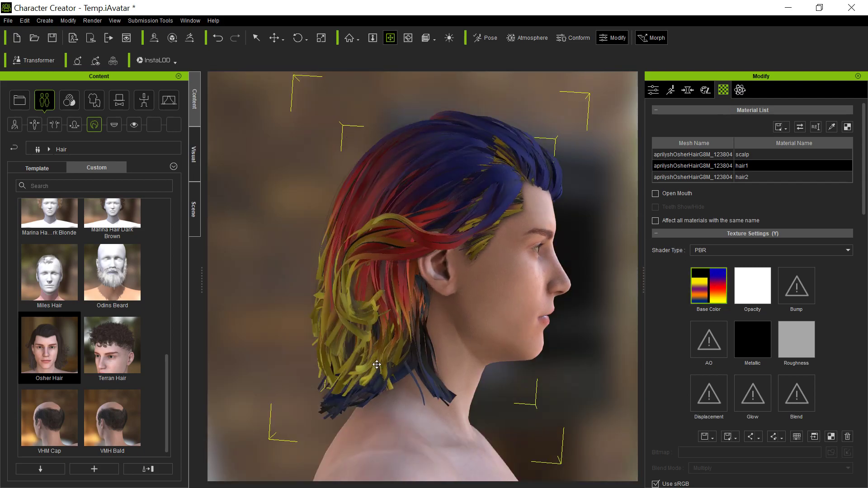
pyautogui.moveTo(448, 365); pyautogui.dragTo(570, 330, button='right')
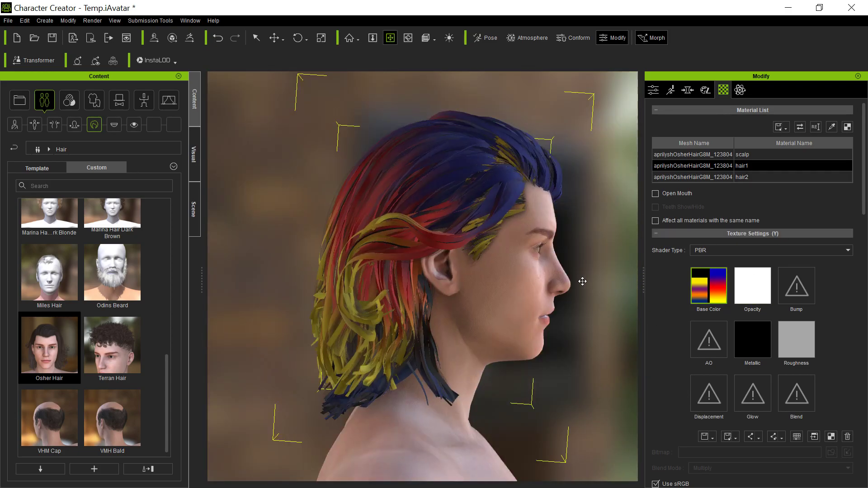
# Undo the hair1 texture change and load UVRef_aprilyshOsherHairG8M_123804_hair2.png as the hair2 material's Base Color.
pyautogui.hotkey('ctrl', 'z')
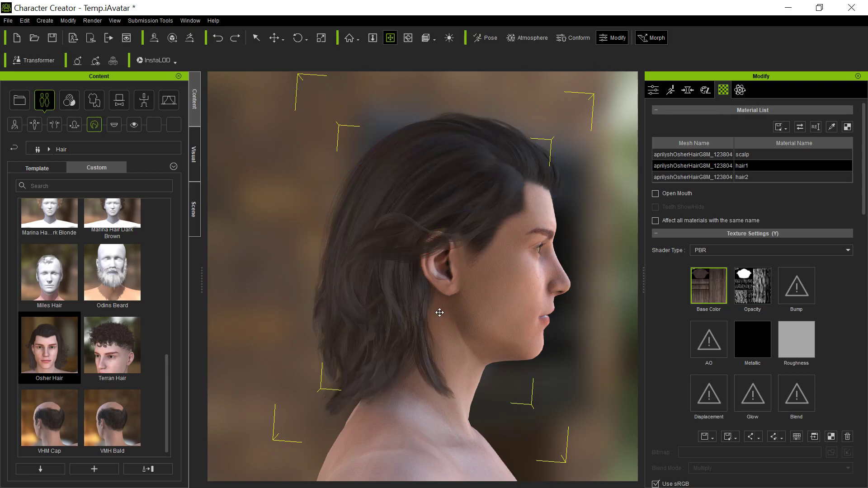
pyautogui.click(672, 177)
pyautogui.doubleClick(712, 286)
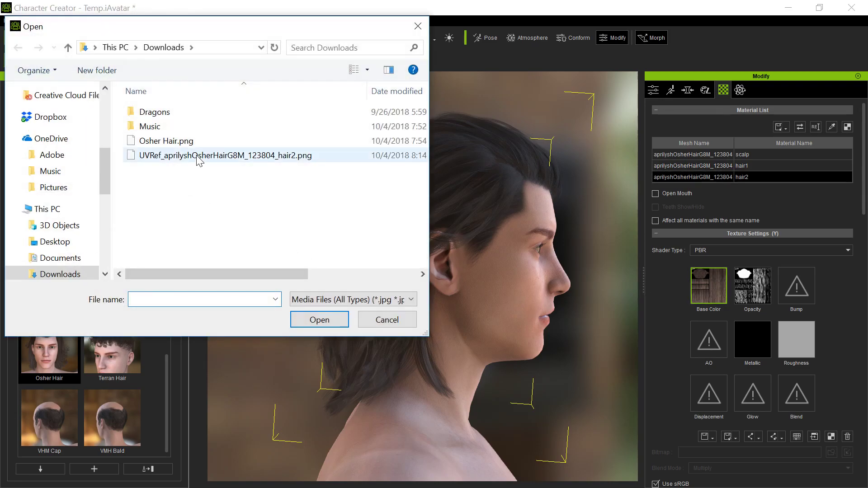
pyautogui.doubleClick(197, 158)
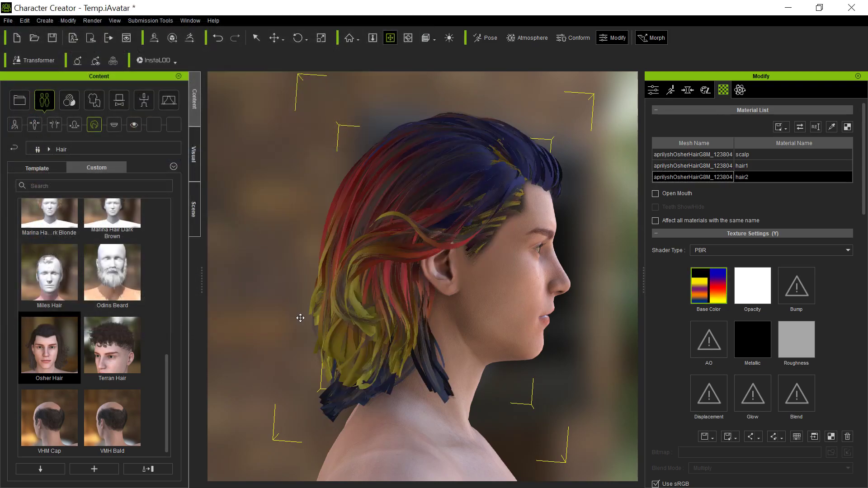
# Examine the hair from the side and back to see which strands the hair2 gradient colours cover.
pyautogui.moveTo(300, 318); pyautogui.dragTo(370, 334, button='right')
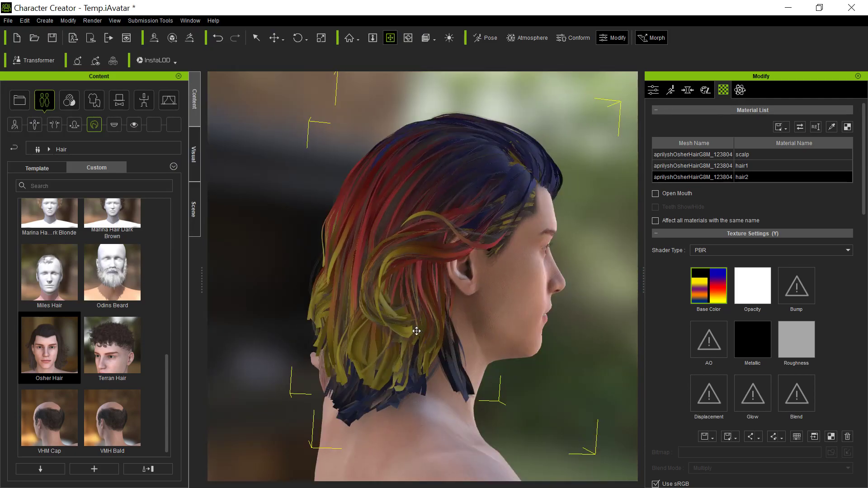
pyautogui.moveTo(301, 337); pyautogui.dragTo(319, 338, button='right')
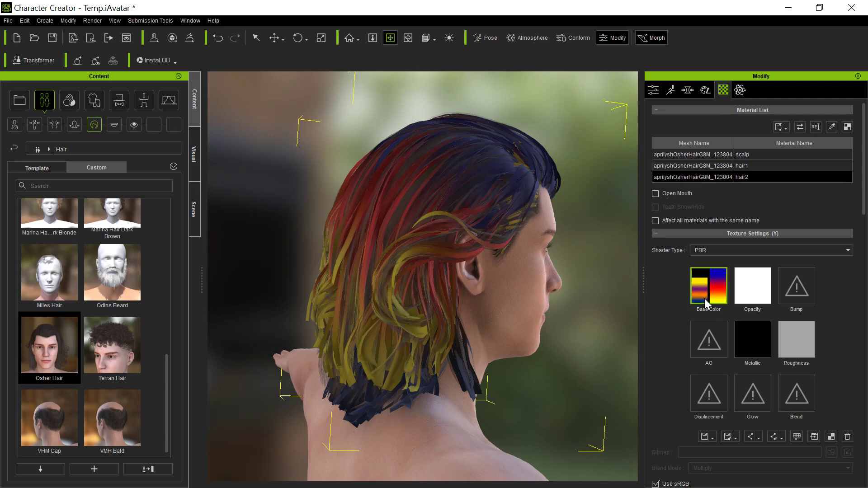
pyautogui.moveTo(369, 349); pyautogui.dragTo(249, 356, button='right')
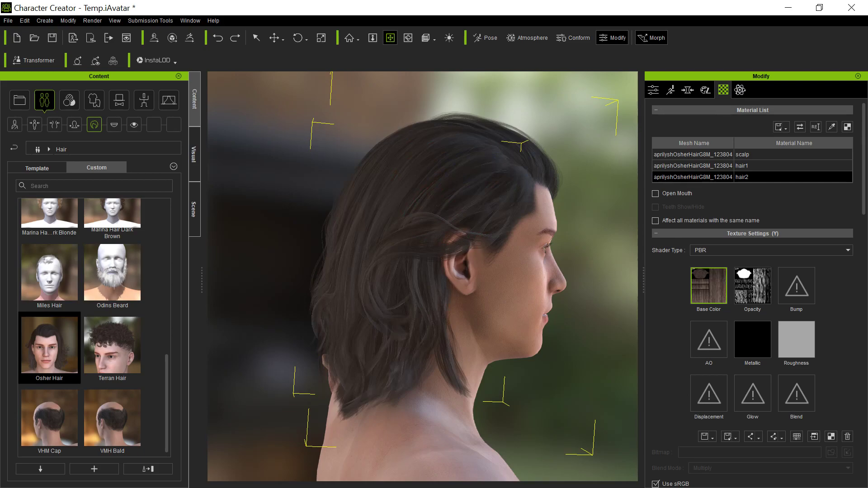
# Switch to Photoshop, select a rectangle around the full-height long strand area and fill it downward with the Black, White linear gradient.
pyautogui.hotkey('alt', 'Tab')
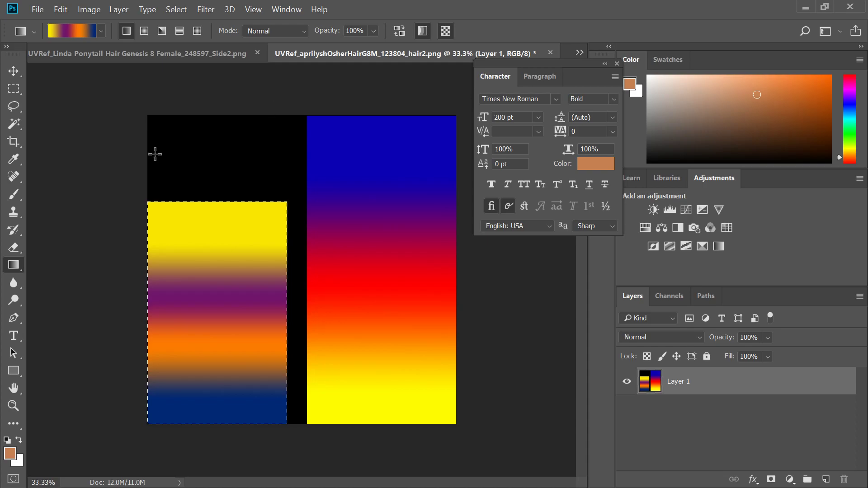
pyautogui.click(13, 90)
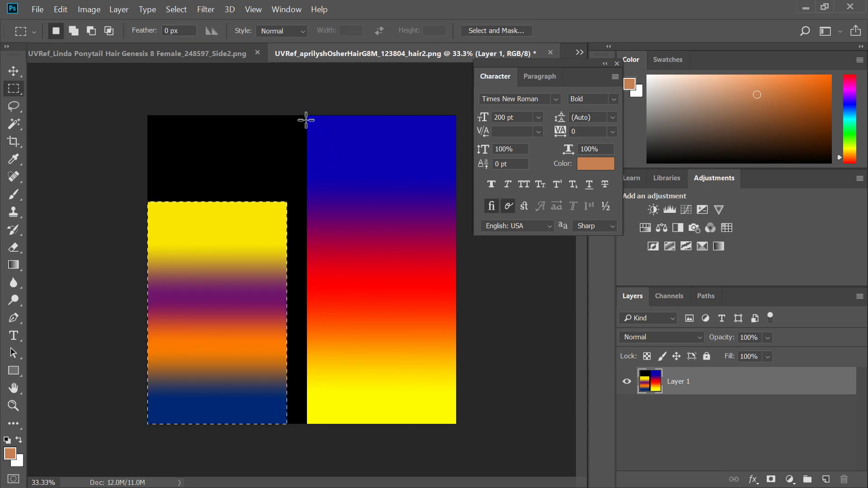
pyautogui.moveTo(302, 112); pyautogui.dragTo(470, 442)
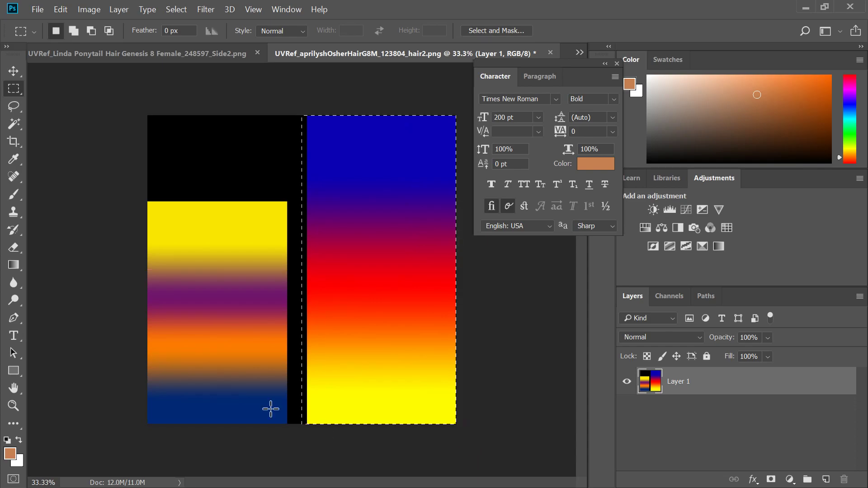
pyautogui.click(14, 266)
pyautogui.click(68, 38)
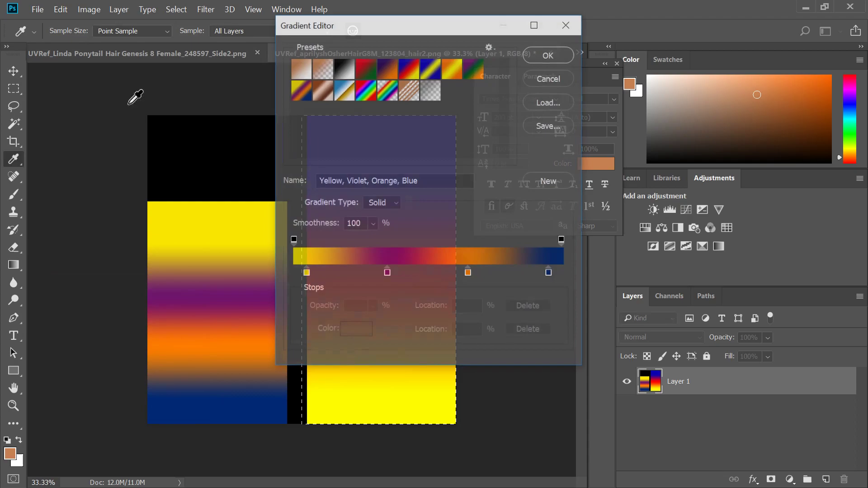
pyautogui.click(342, 68)
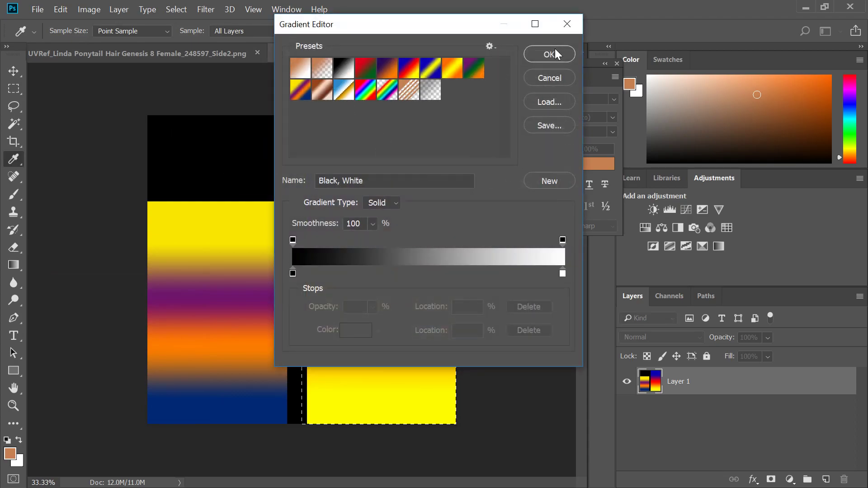
pyautogui.click(555, 50)
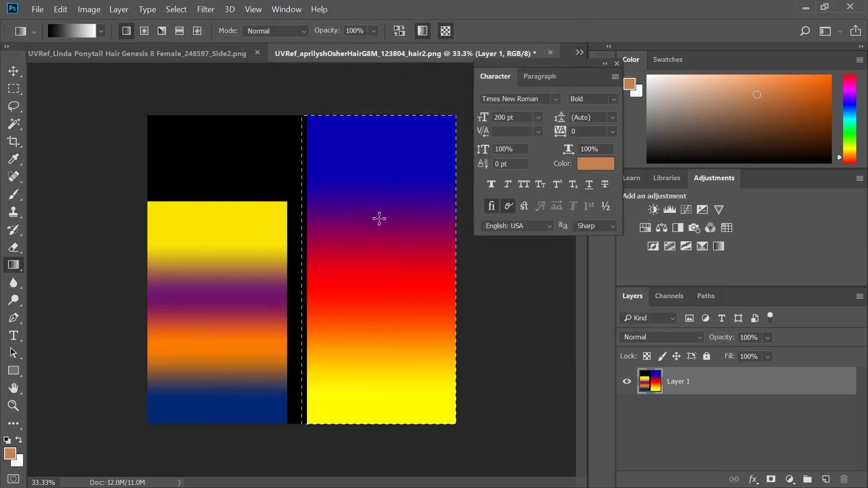
pyautogui.moveTo(381, 213); pyautogui.dragTo(381, 361)
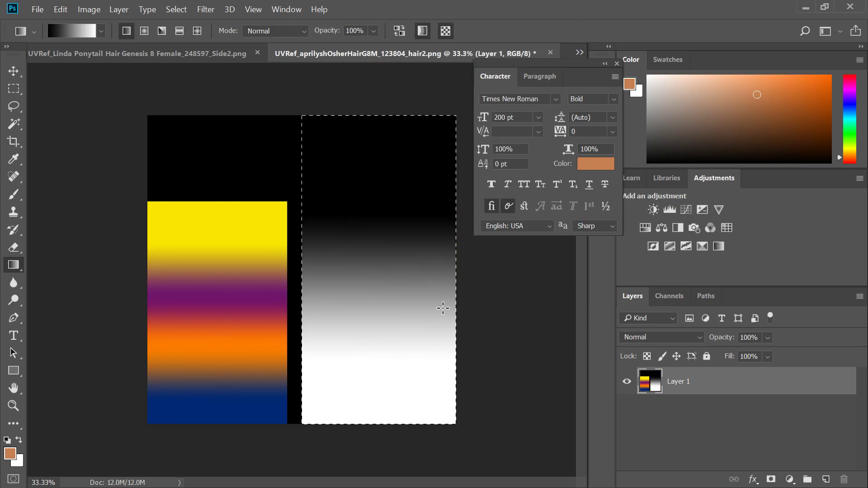
# Select a rectangle around the shorter strand block and fill it with a short downward black-to-white gradient near its lower end.
pyautogui.click(14, 88)
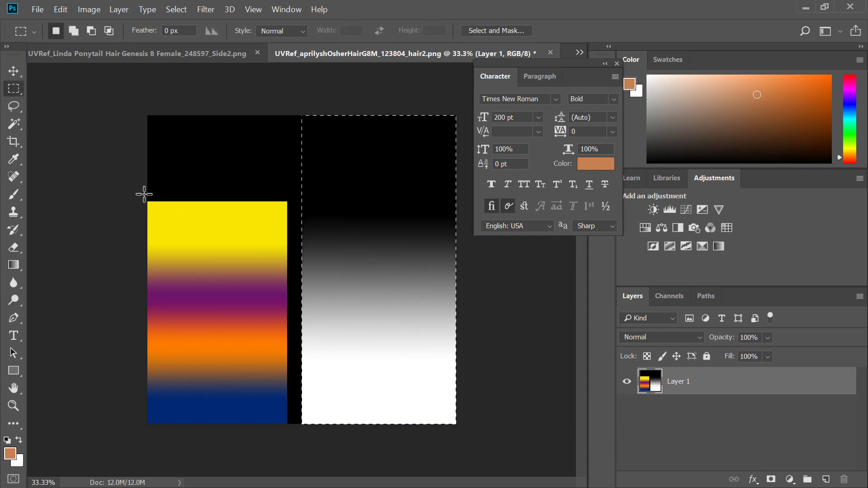
pyautogui.moveTo(148, 195); pyautogui.dragTo(291, 440)
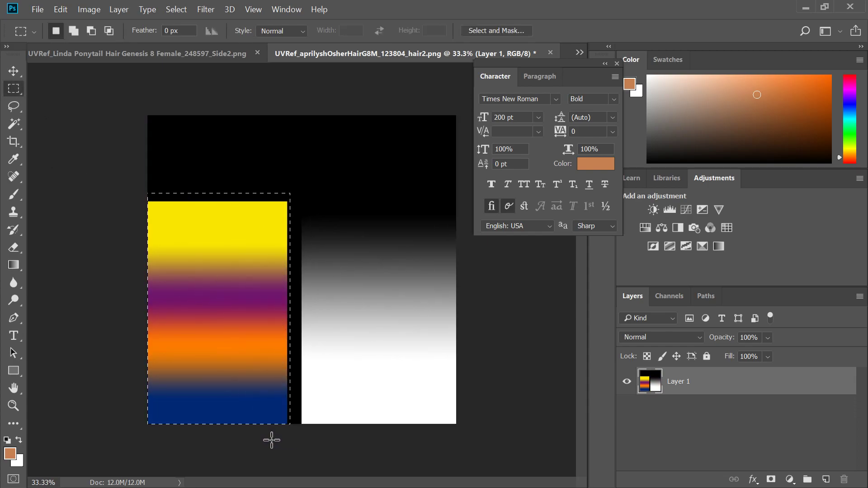
pyautogui.click(13, 265)
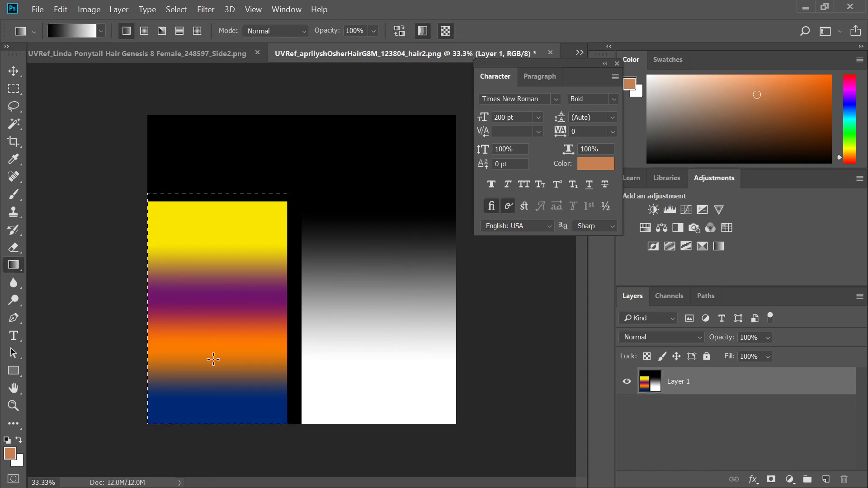
pyautogui.moveTo(215, 363); pyautogui.dragTo(214, 406)
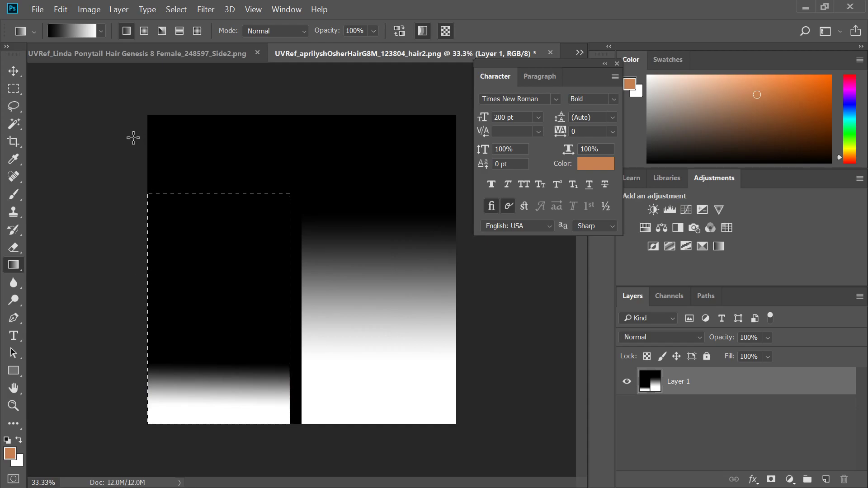
# Export the black-and-white weight map as Osher Hair2.png to the Downloads folder.
pyautogui.click(37, 10)
pyautogui.moveTo(125, 192)
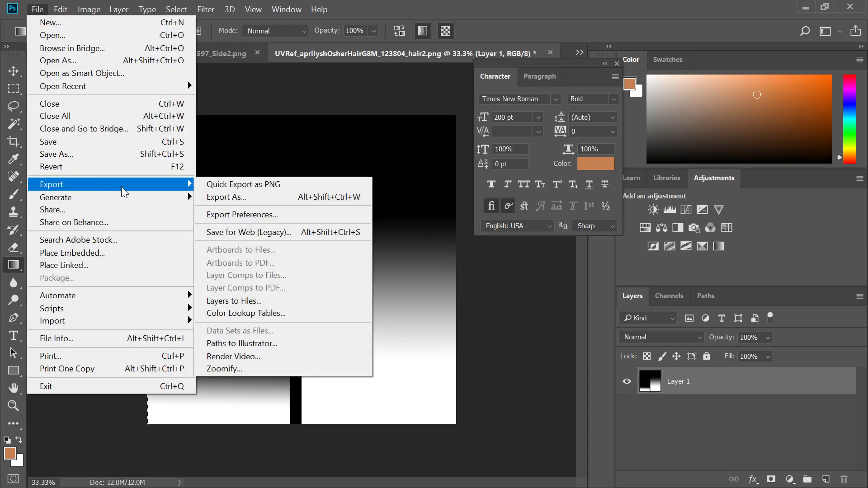
pyautogui.click(266, 183)
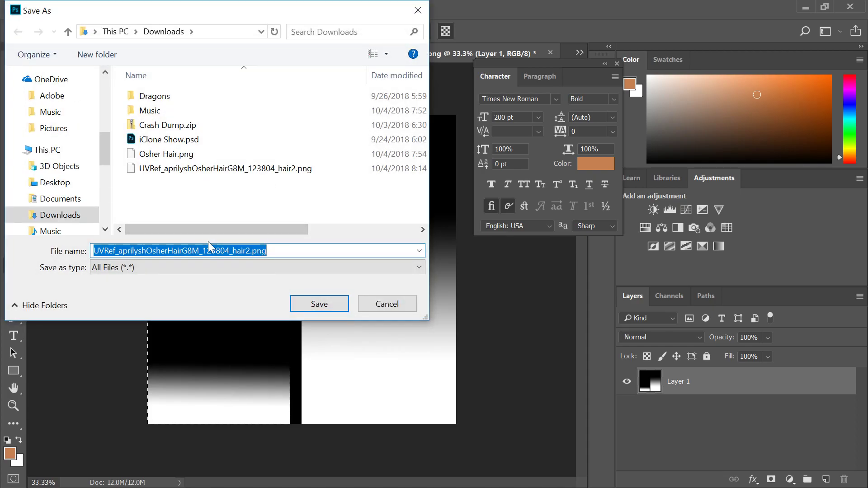
pyautogui.write('Osher ')
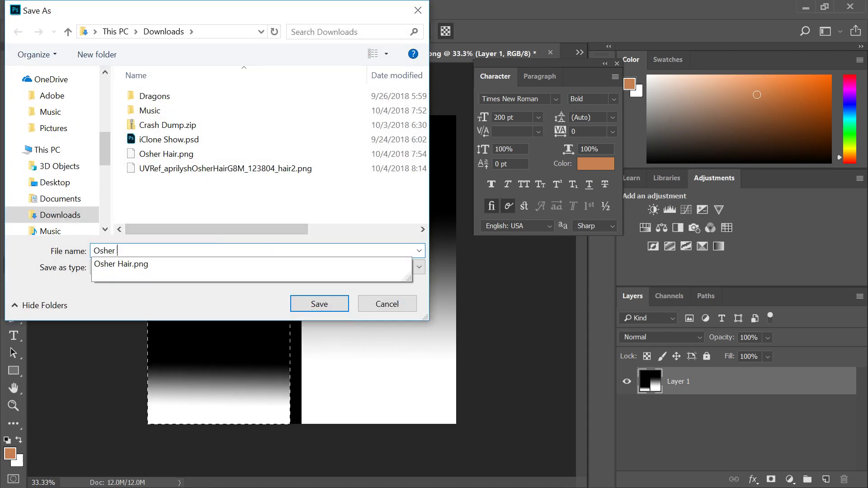
pyautogui.write('Hari')
pyautogui.press('BackSpace')
pyautogui.press('BackSpace')
pyautogui.write('ir')
pyautogui.press('Return')
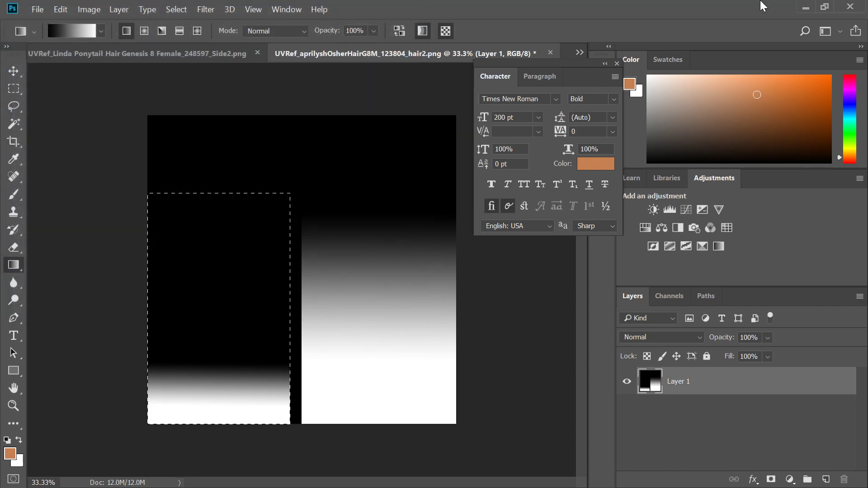
# Return to Character Creator, turn the view to the character's front and send the character to iClone.
pyautogui.click(805, 10)
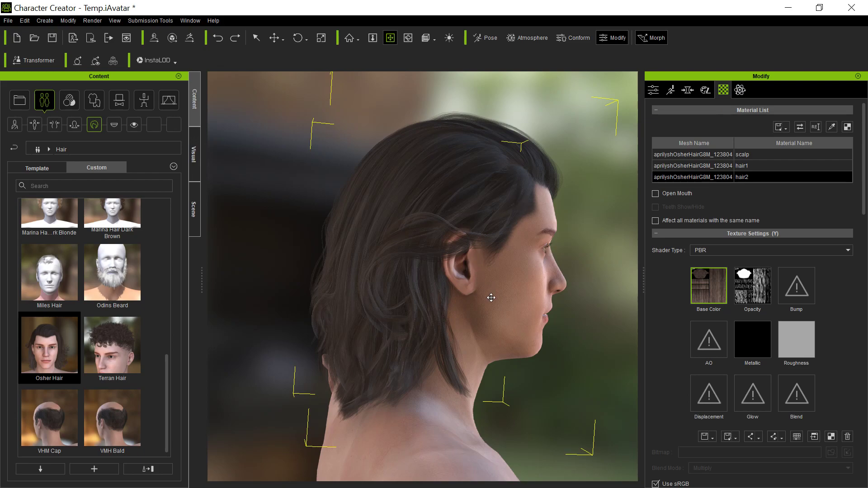
pyautogui.moveTo(491, 298); pyautogui.dragTo(296, 318, button='right')
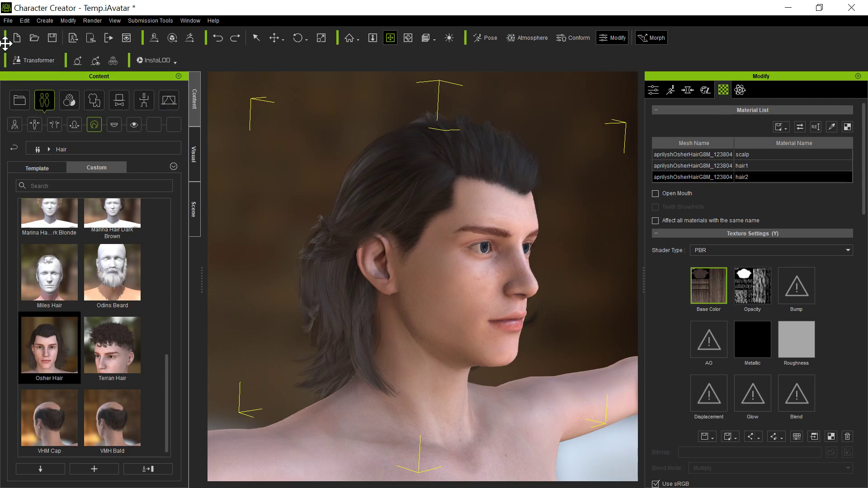
pyautogui.click(8, 23)
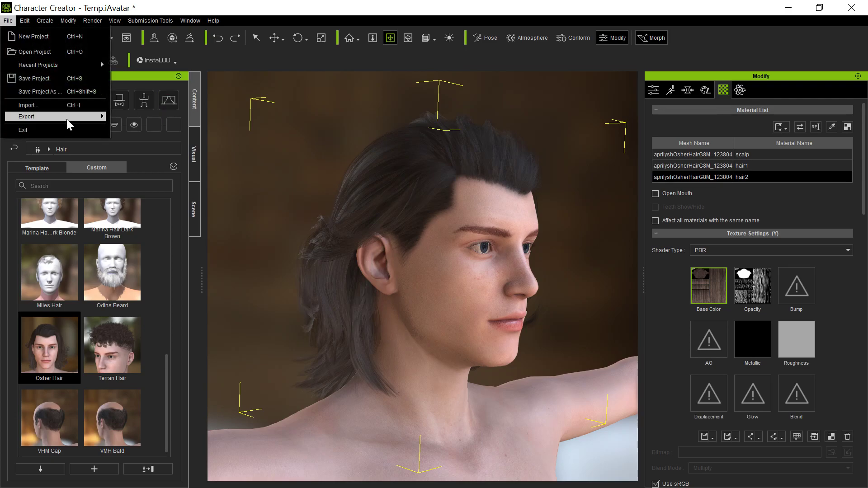
pyautogui.moveTo(66, 118)
pyautogui.click(157, 154)
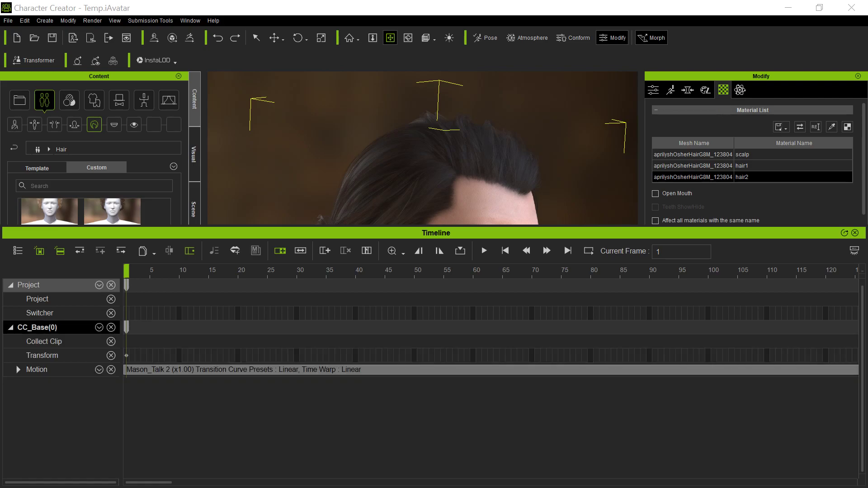
# Close the Timeline in iClone and maximize the iClone window.
pyautogui.moveTo(484, 53); pyautogui.dragTo(539, 40)
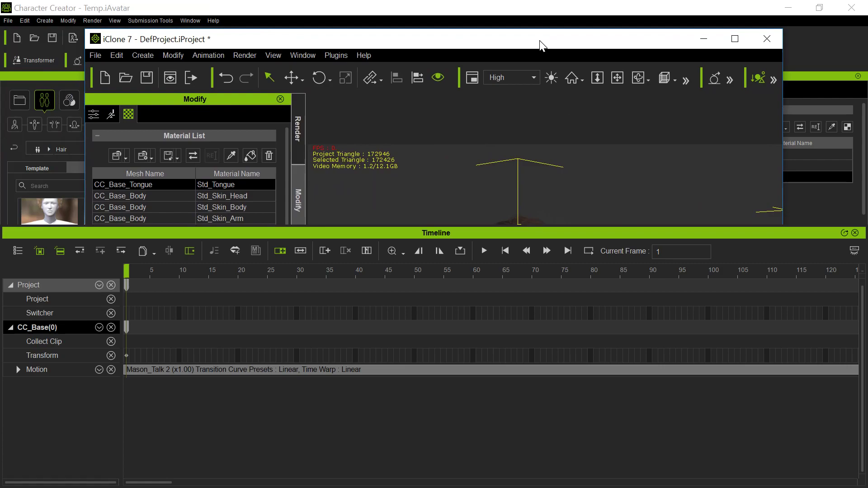
pyautogui.click(855, 233)
pyautogui.click(734, 39)
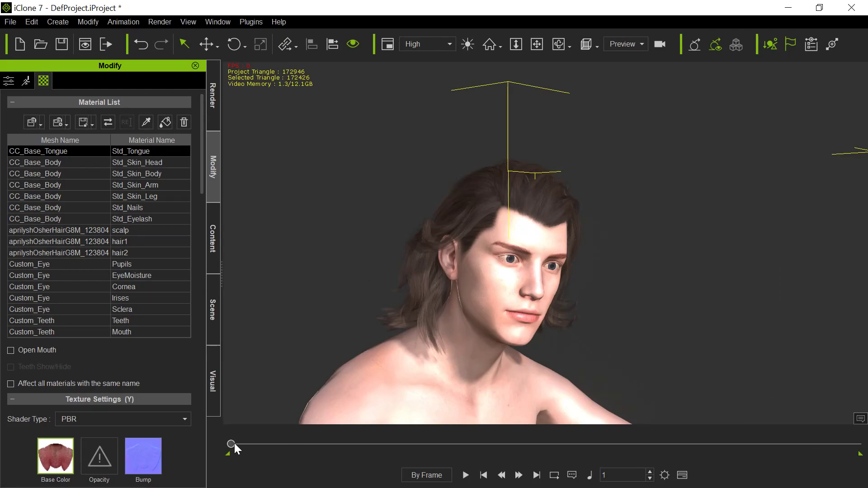
# Play the character's talking animation from the start to check the hair's motion, and return to the first frame.
pyautogui.moveTo(235, 444); pyautogui.dragTo(172, 458)
pyautogui.click(466, 476)
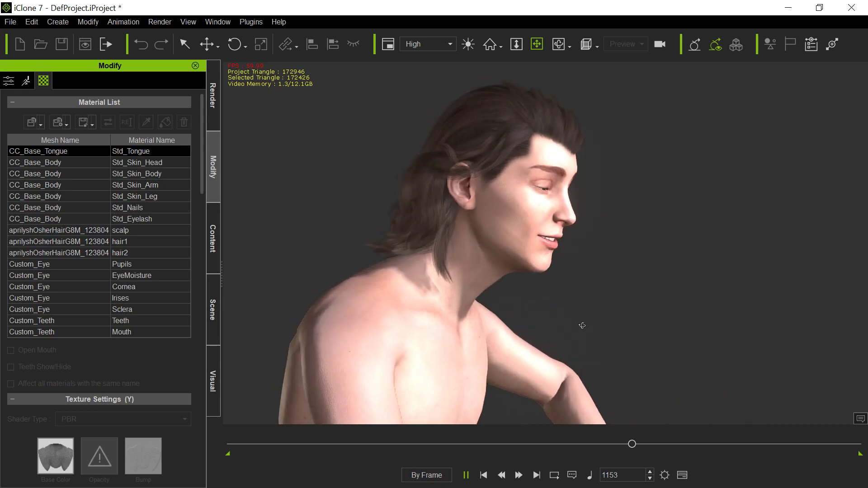
pyautogui.click(483, 476)
# Select the character's hair and open the weight map editor from its physics settings.
pyautogui.press('q')
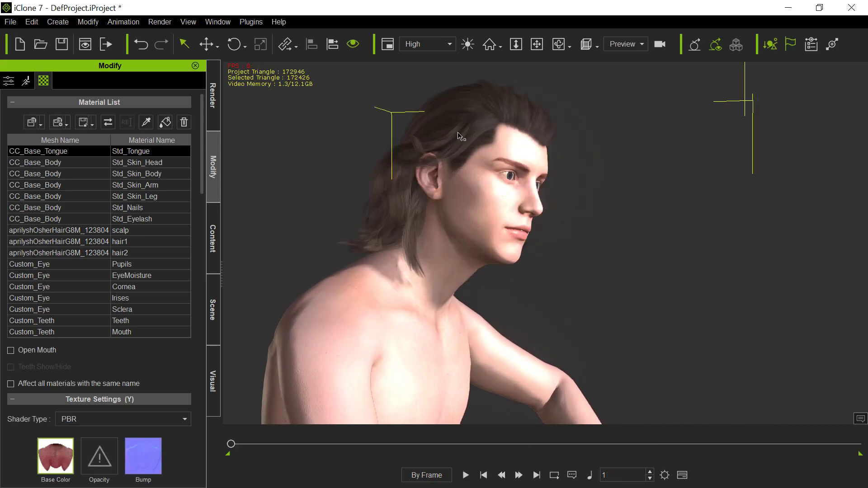
pyautogui.click(459, 135)
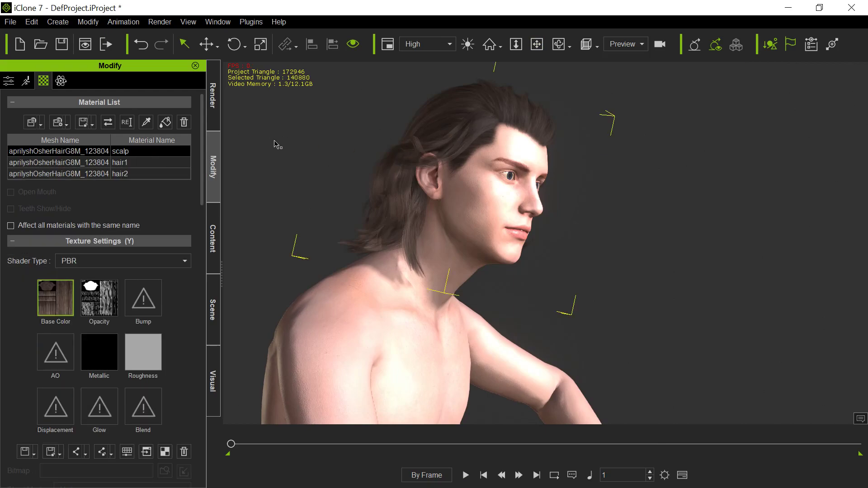
pyautogui.click(62, 80)
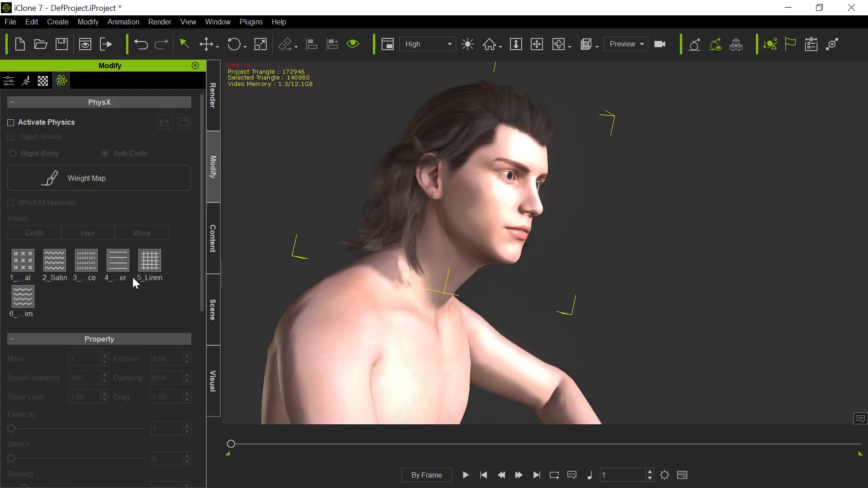
pyautogui.click(78, 183)
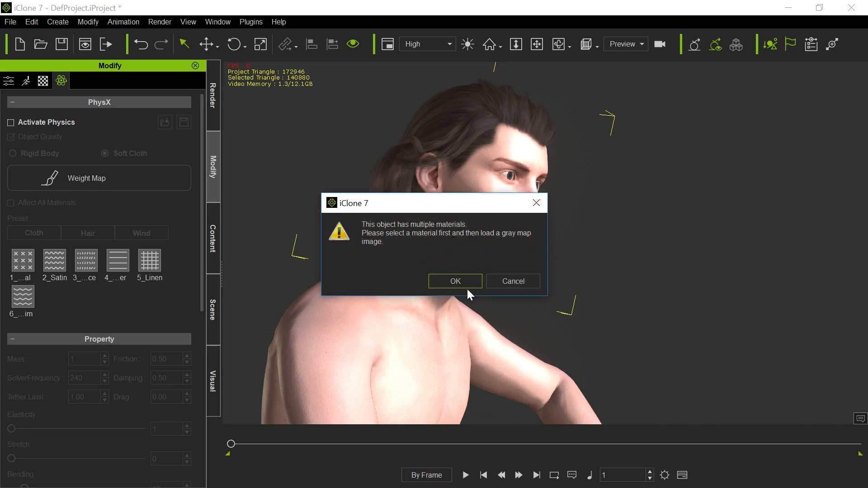
pyautogui.click(458, 280)
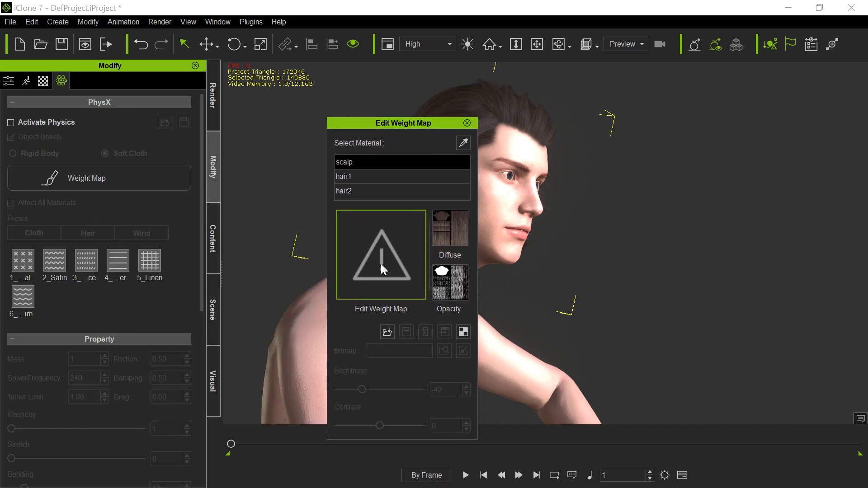
# Load Osher Hair2.png as the weight map of the hair1 material.
pyautogui.click(371, 177)
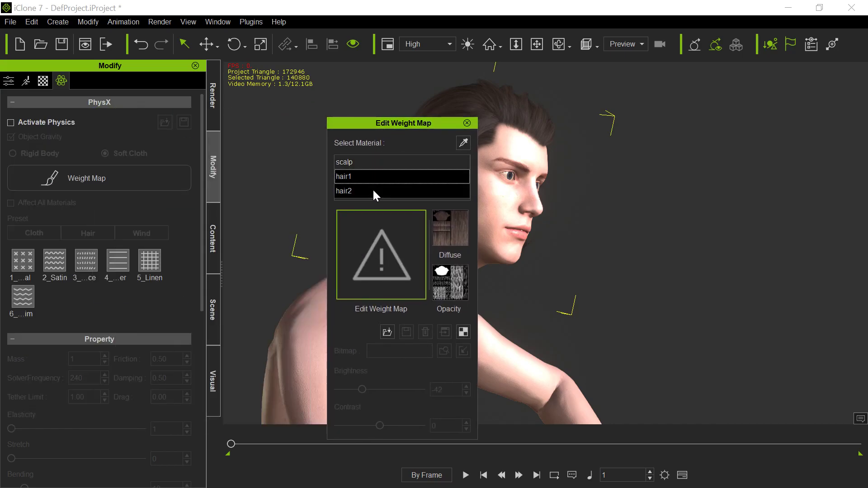
pyautogui.click(393, 264)
pyautogui.click(199, 156)
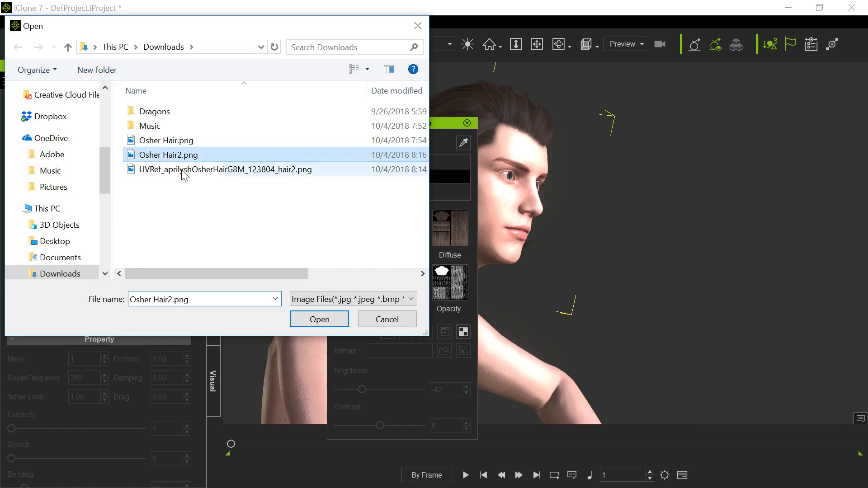
pyautogui.click(329, 319)
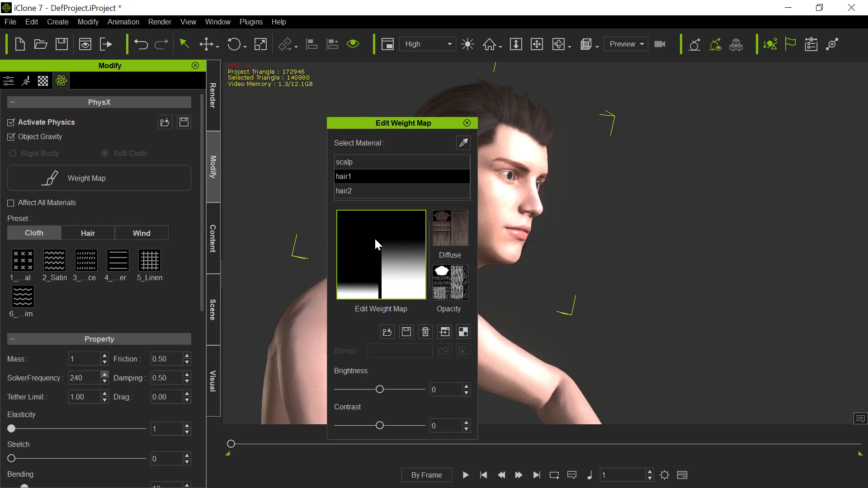
# Load Osher Hair2.png as the weight map of the hair2 material and close the weight map editor.
pyautogui.click(351, 193)
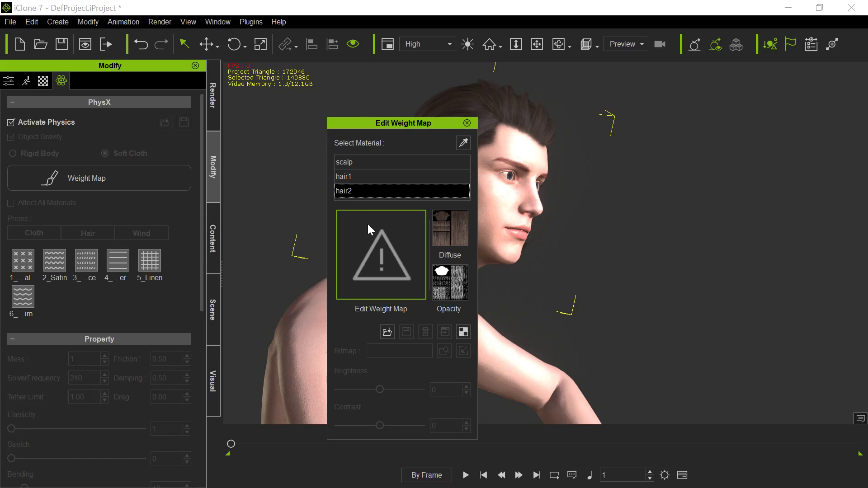
pyautogui.click(374, 262)
pyautogui.click(192, 156)
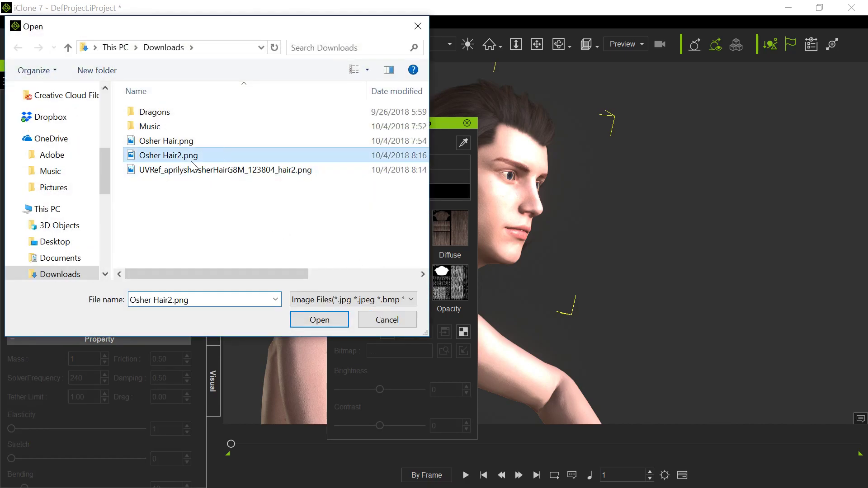
pyautogui.click(320, 320)
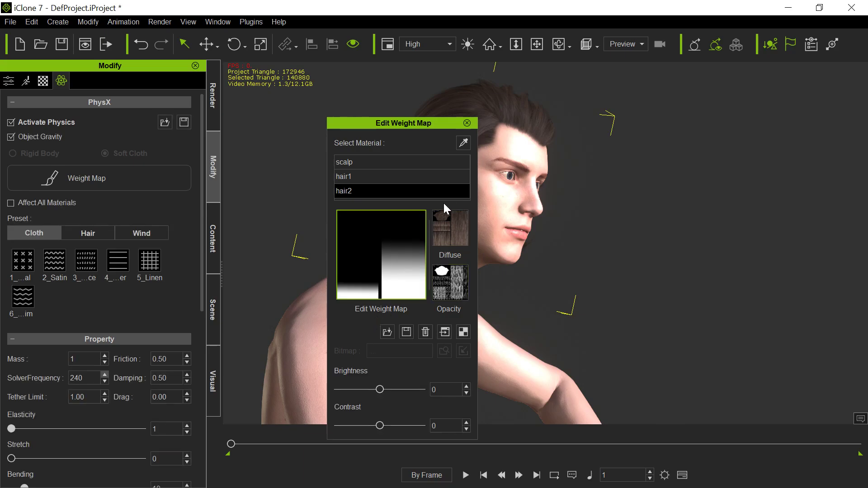
pyautogui.click(454, 160)
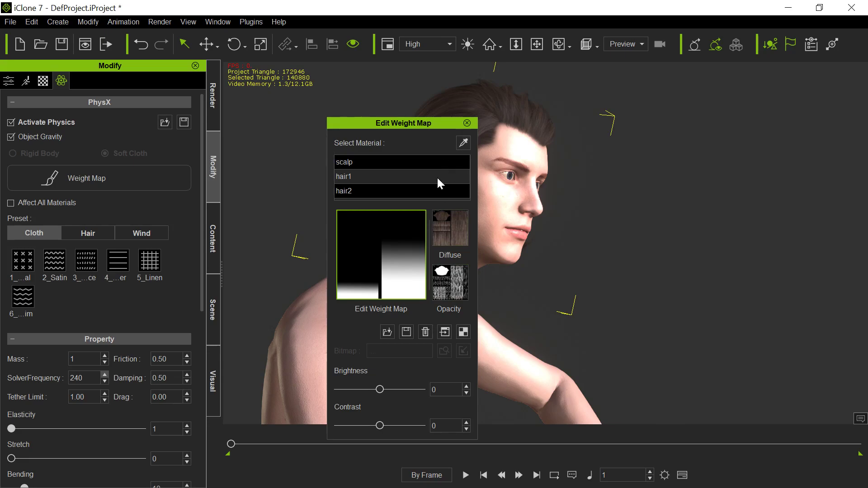
pyautogui.click(468, 123)
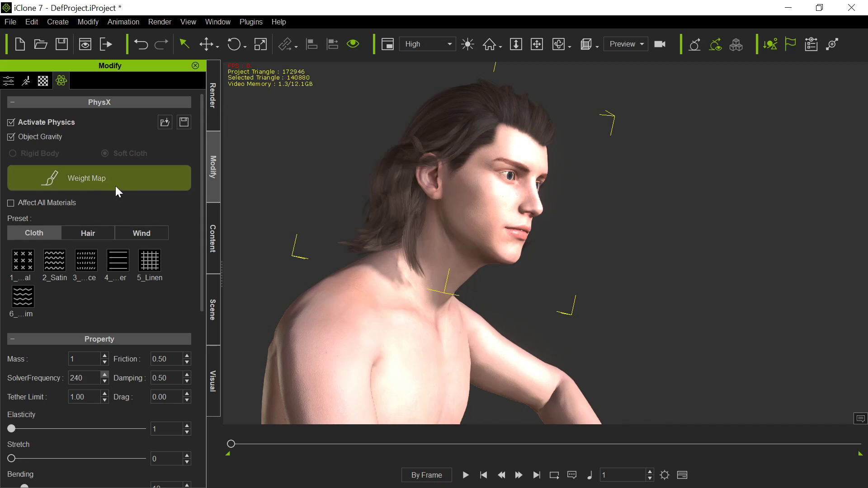
# Apply the first Hair physics preset to the hair2 material.
pyautogui.click(94, 234)
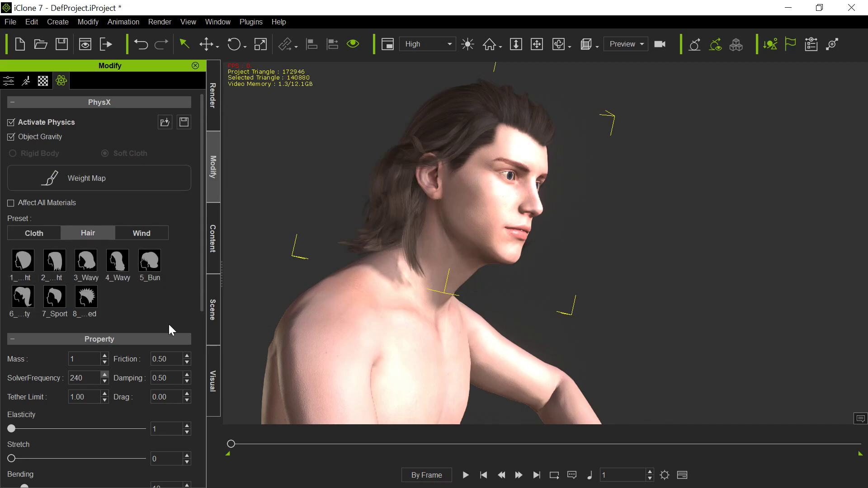
pyautogui.click(27, 265)
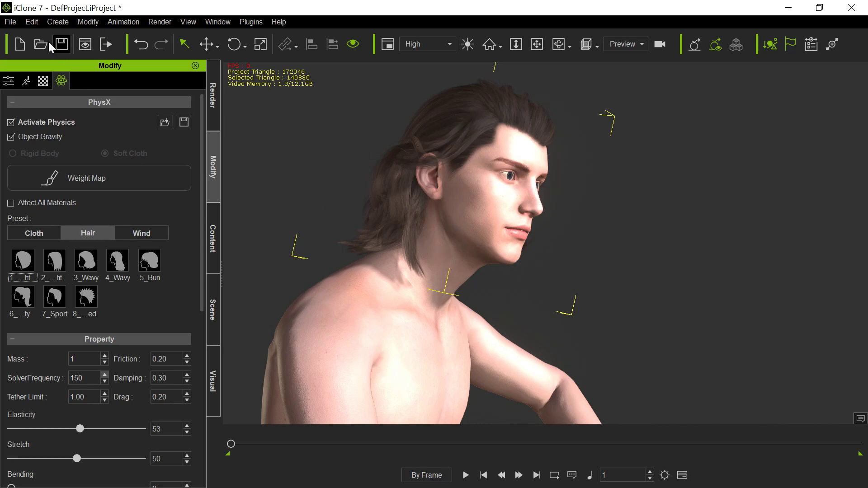
# Check in the project's global physics settings whether Soft Cloth simulation is enabled, and close the settings.
pyautogui.click(12, 20)
pyautogui.moveTo(27, 22)
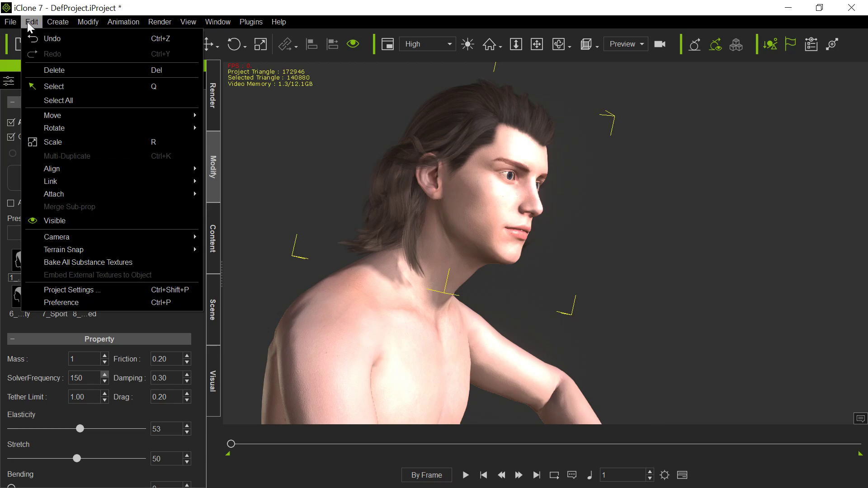
pyautogui.click(110, 289)
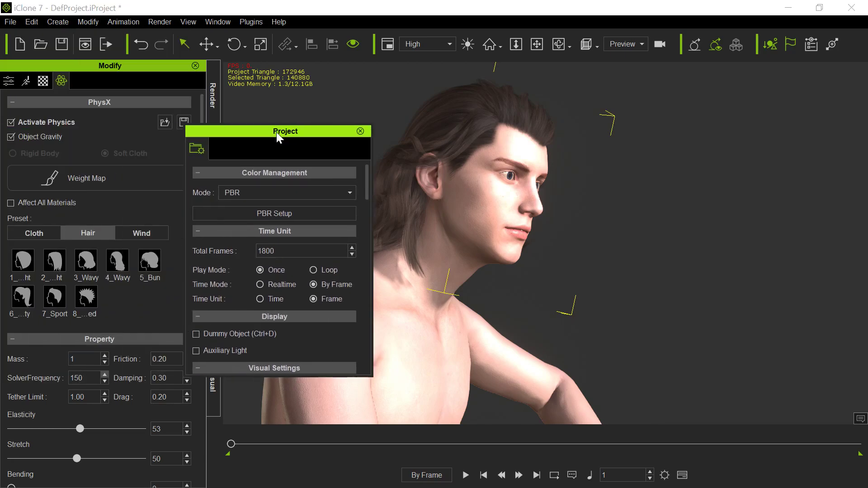
pyautogui.scroll(-3, 303, 323)
pyautogui.scroll(-6, 304, 329)
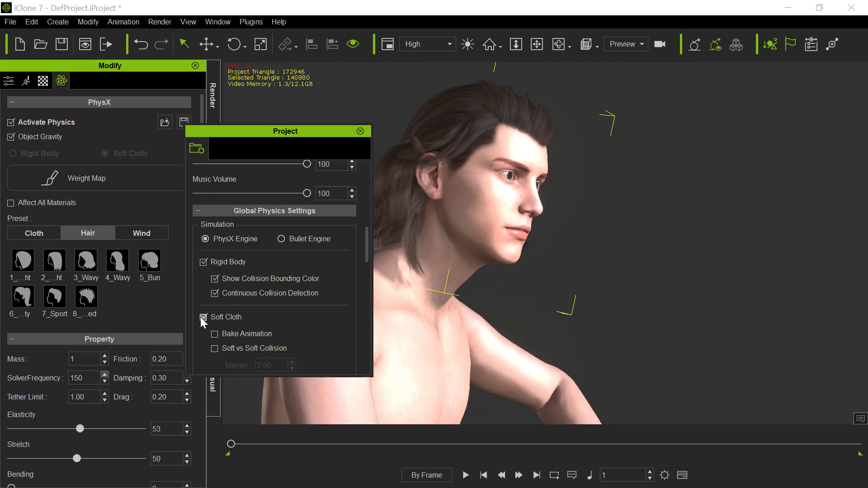
pyautogui.click(360, 131)
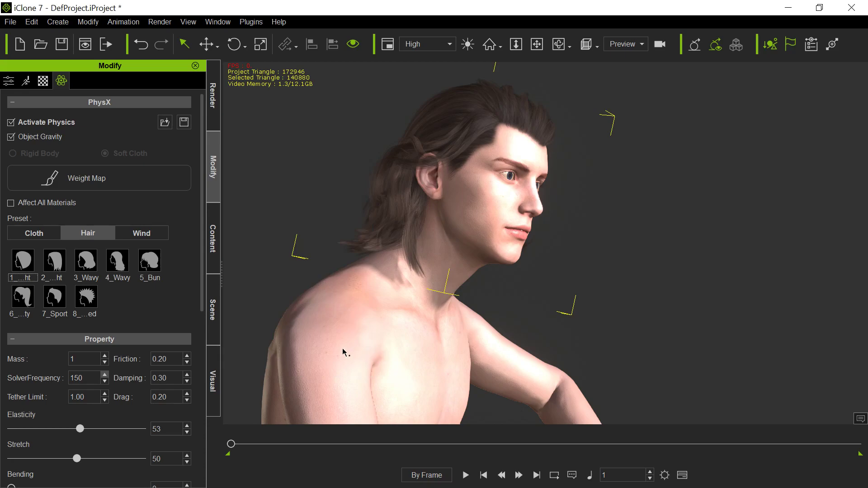
# Play the animation to check the simulated hair's motion from the character's front, and return to the first frame.
pyautogui.click(466, 476)
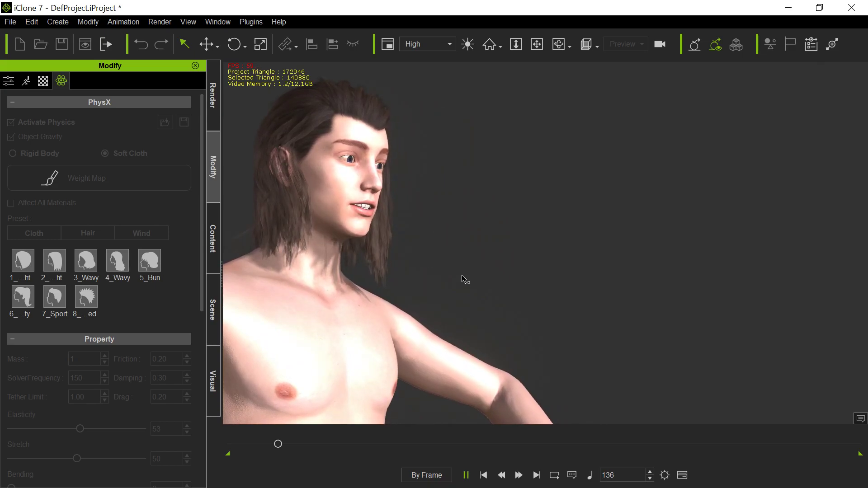
pyautogui.press('x')
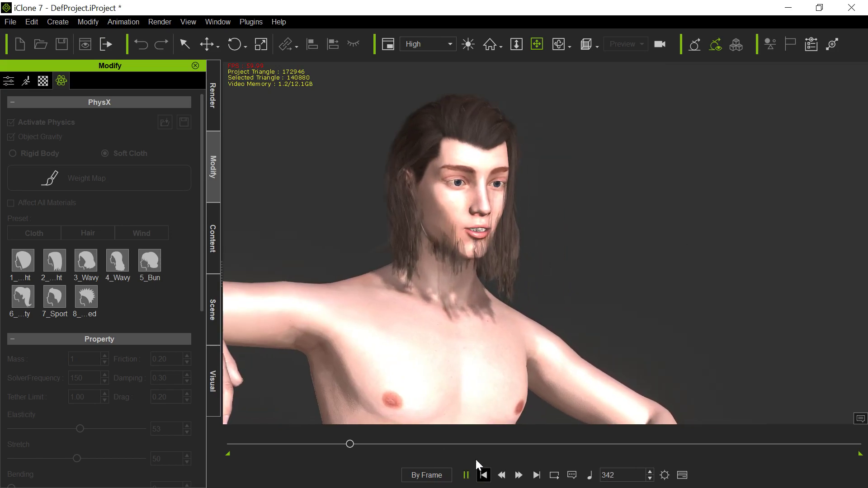
pyautogui.press('space')
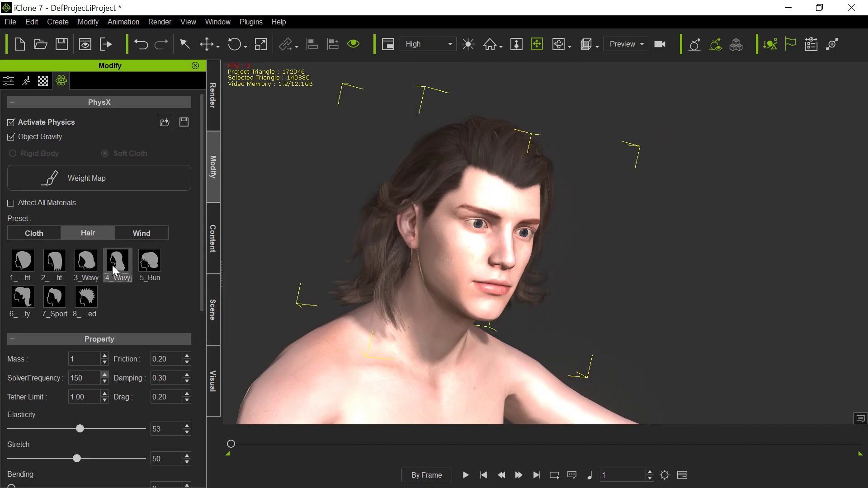
# Apply the 4_Wavy hair preset to hair2 and lower its Stretch to 19, Bending to 16 and Elasticity to 15.
pyautogui.click(112, 265)
pyautogui.scroll(-2, 177, 278)
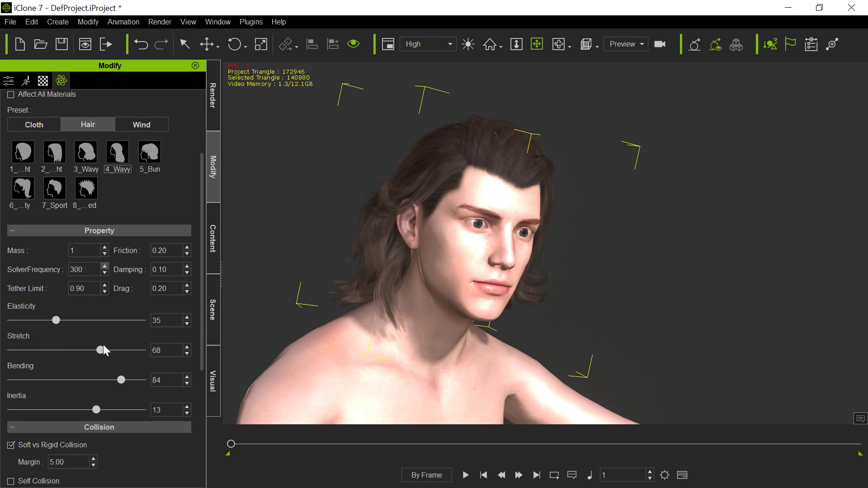
pyautogui.moveTo(102, 351); pyautogui.dragTo(36, 355)
pyautogui.moveTo(122, 378); pyautogui.dragTo(61, 387)
pyautogui.moveTo(53, 325); pyautogui.dragTo(36, 327)
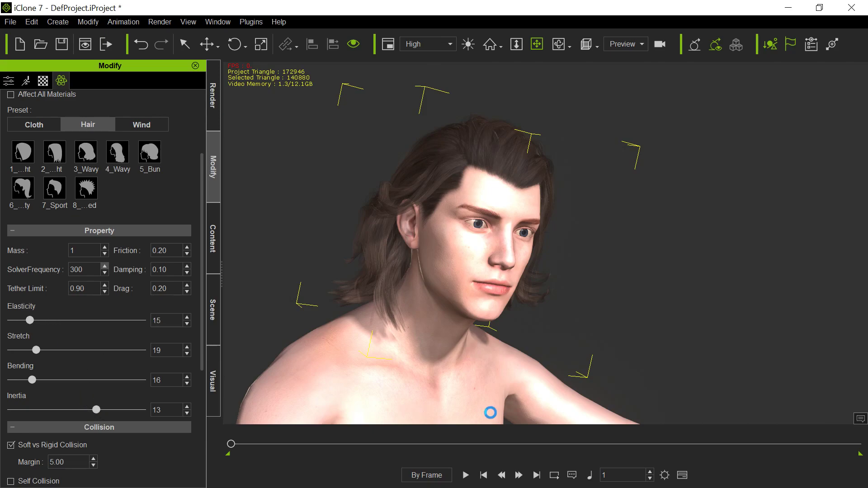
# Play the animation to check the hair with the adjusted 4_Wavy properties, and return to the first frame.
pyautogui.click(465, 475)
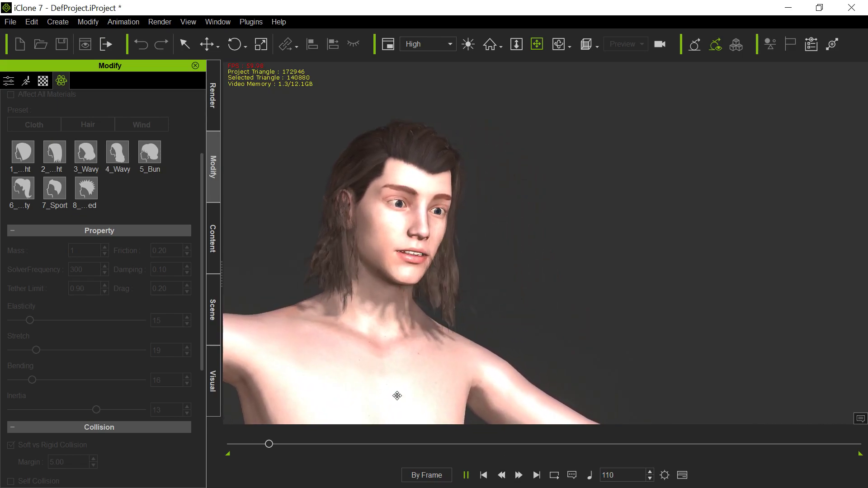
pyautogui.click(483, 476)
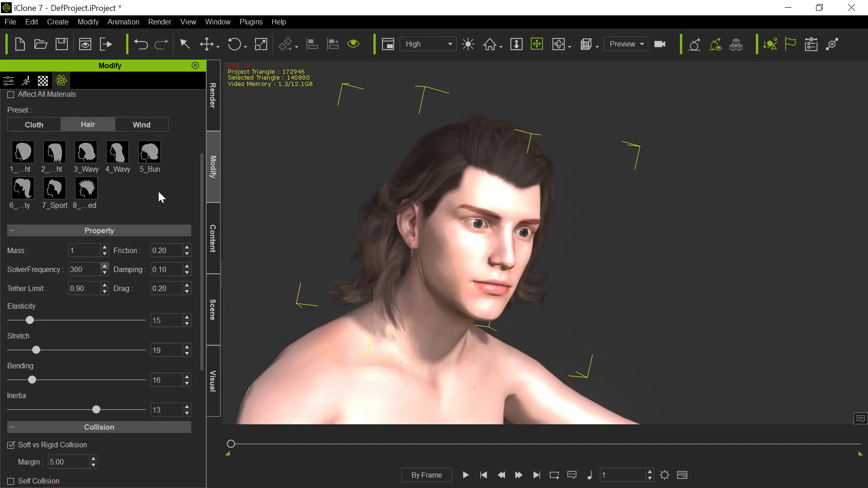
# Lower the brightness of the hair2 weight map to -59.
pyautogui.click(149, 152)
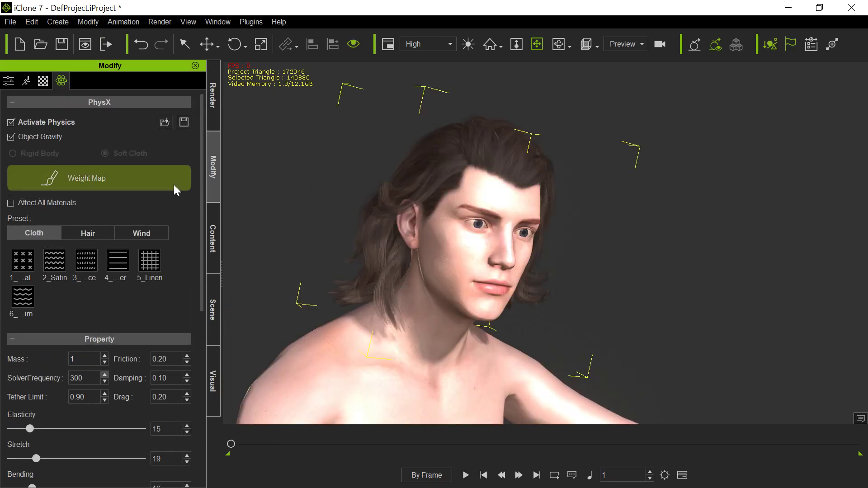
pyautogui.click(120, 185)
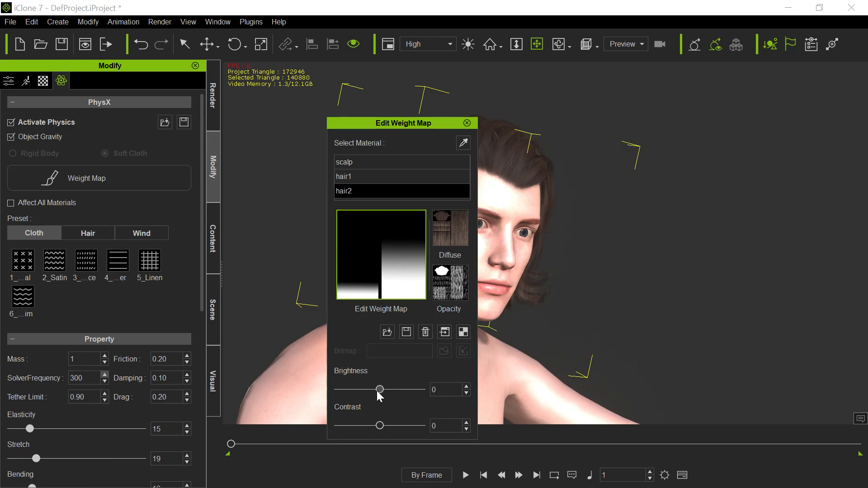
pyautogui.moveTo(377, 391); pyautogui.dragTo(358, 390)
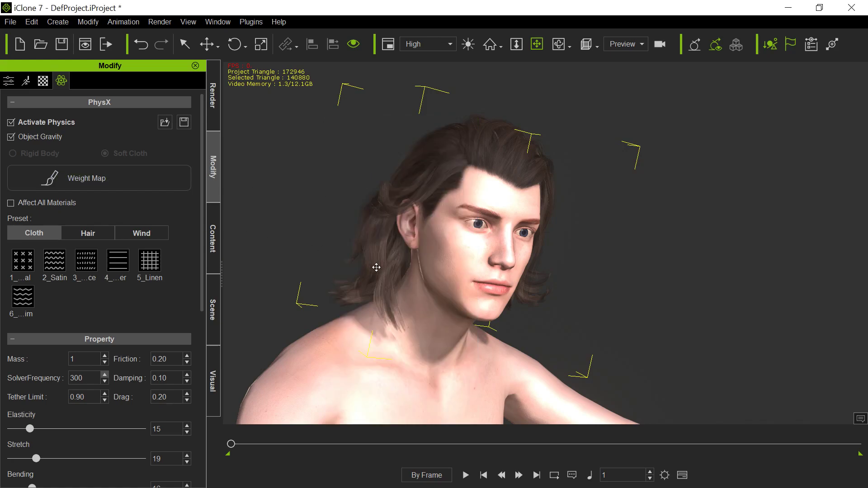
# Lower the brightness of the hair1 weight map to -67 and close the weight map editor.
pyautogui.click(107, 183)
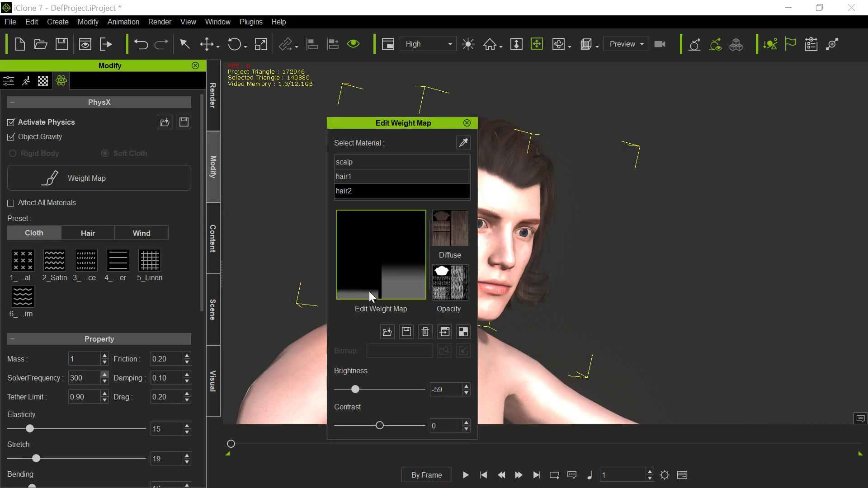
pyautogui.click(346, 176)
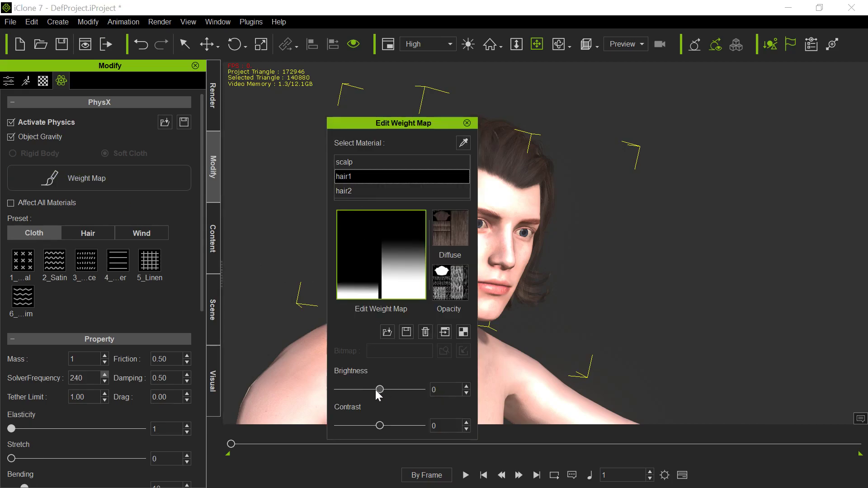
pyautogui.moveTo(379, 390); pyautogui.dragTo(354, 390)
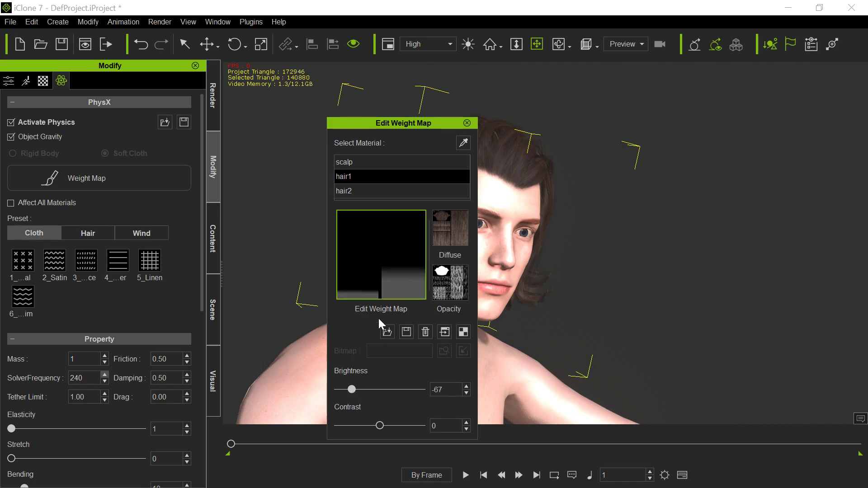
pyautogui.click(468, 123)
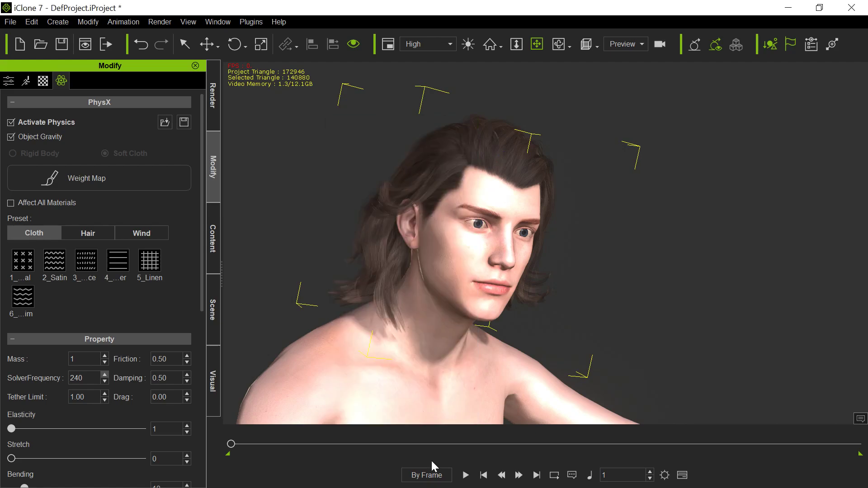
# Play the animation to check the hair's motion with the darkened weight maps, and return to the first frame.
pyautogui.click(465, 476)
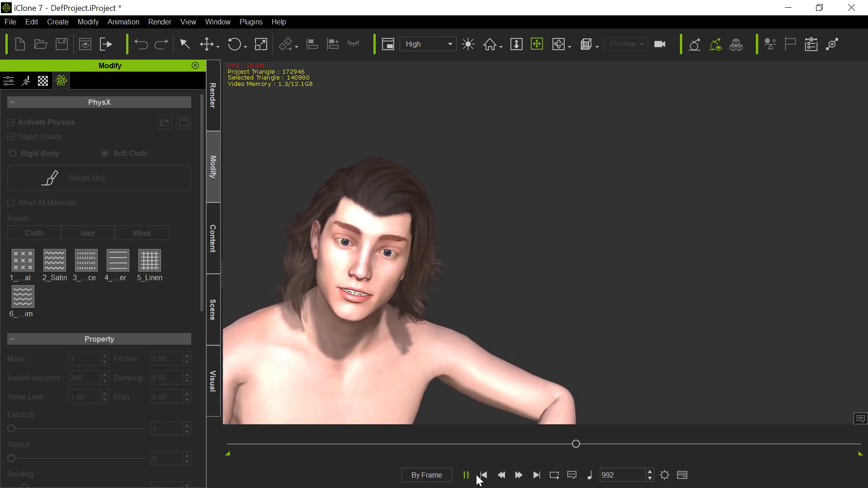
pyautogui.hotkey('ctrl', 'space')
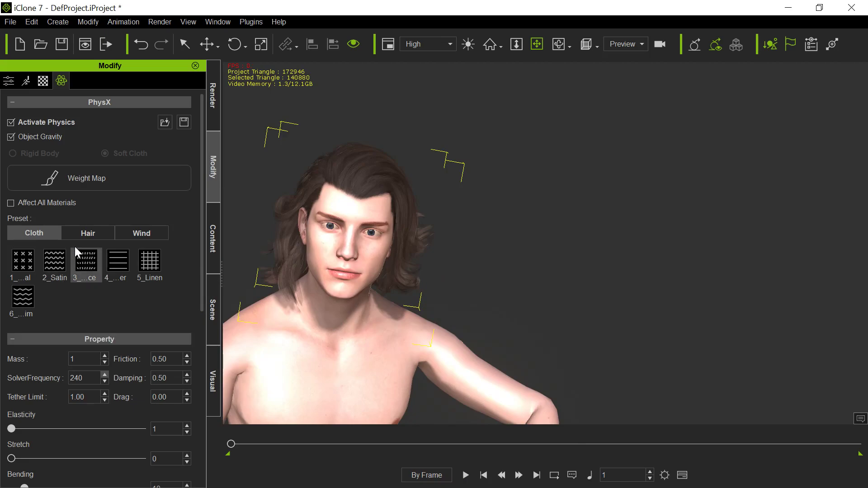
# Apply the 3_Wavy hair preset to the hair1 material.
pyautogui.click(84, 235)
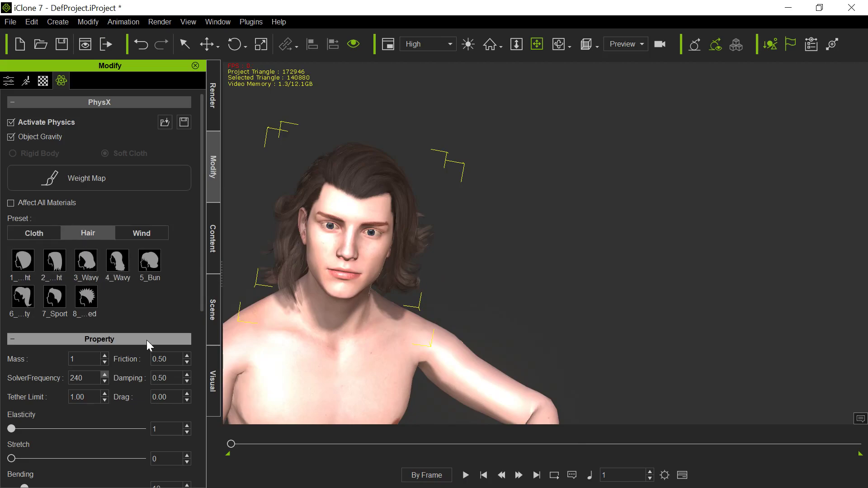
pyautogui.doubleClick(88, 268)
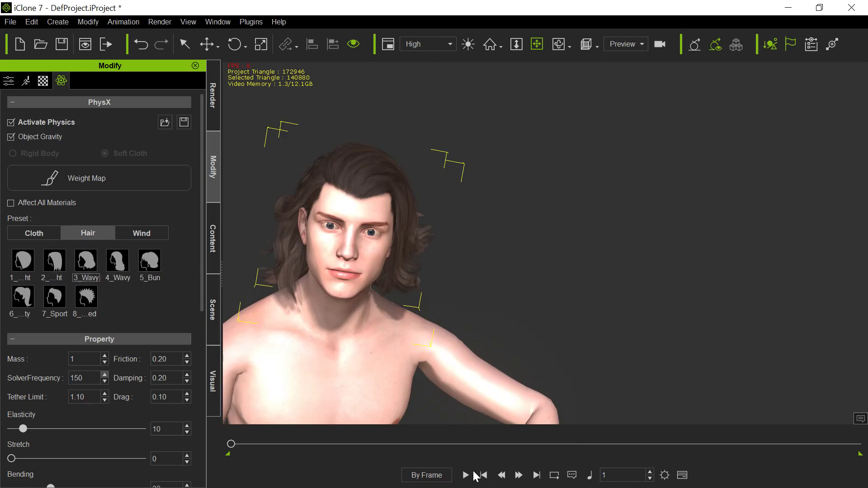
# Play the animation to check the hair's motion with the 3_Wavy preset, center the character in view and pause playback.
pyautogui.click(465, 476)
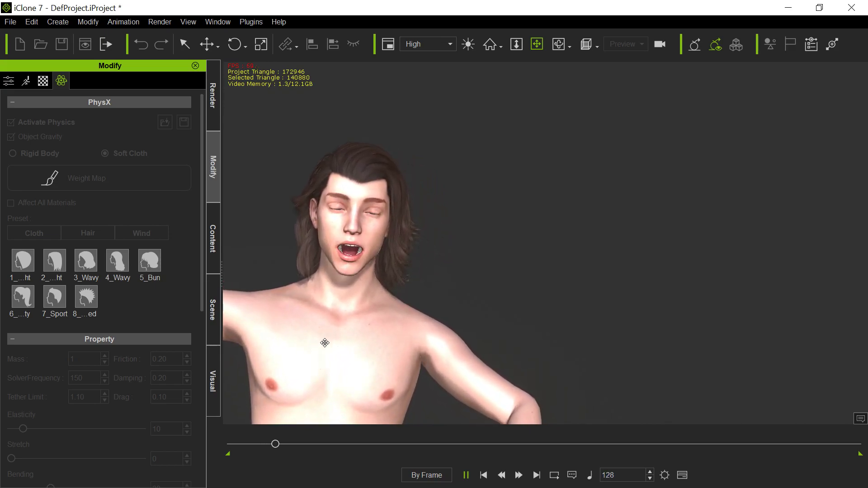
pyautogui.moveTo(326, 342); pyautogui.dragTo(437, 357)
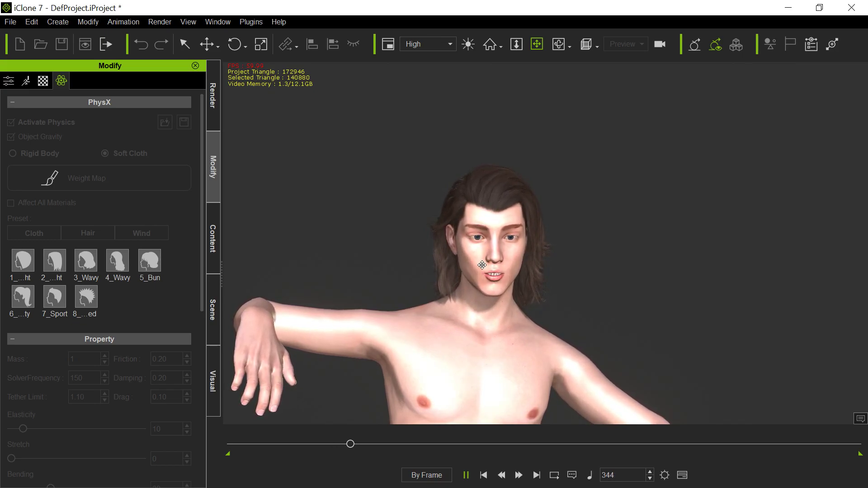
pyautogui.click(466, 476)
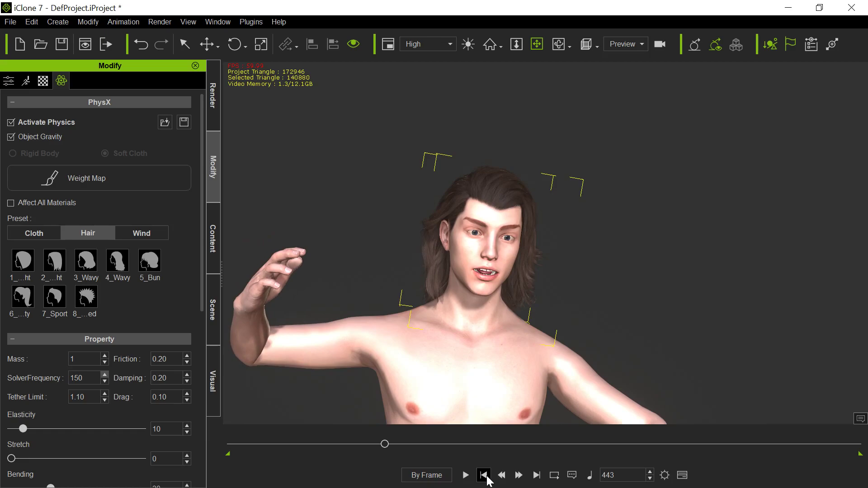
# Select the character at the first frame and send it to Character Creator, loading it as a full avatar.
pyautogui.click(485, 476)
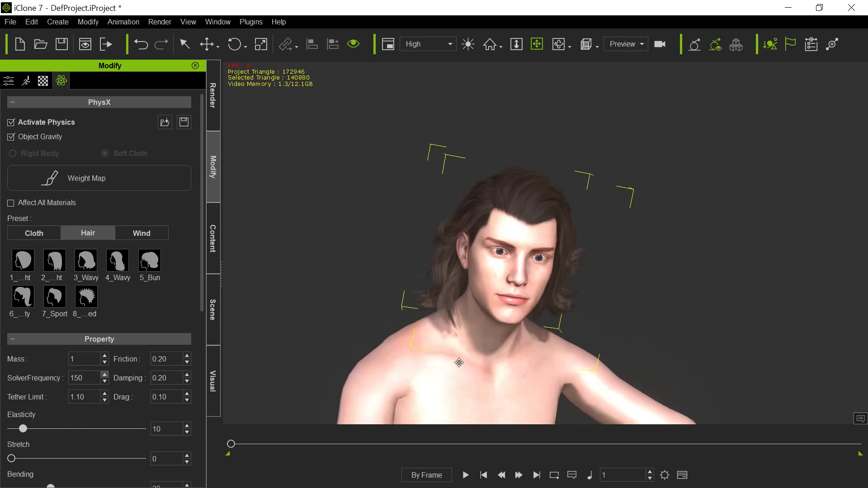
pyautogui.click(463, 385)
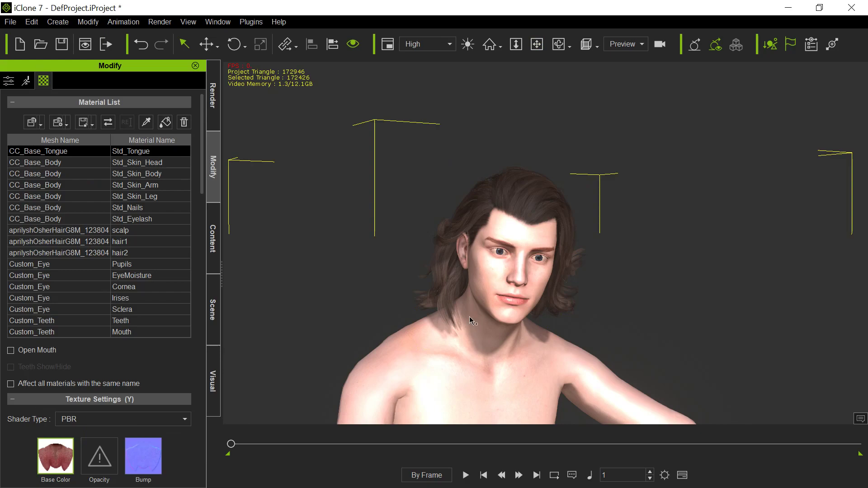
pyautogui.click(8, 82)
pyautogui.click(118, 286)
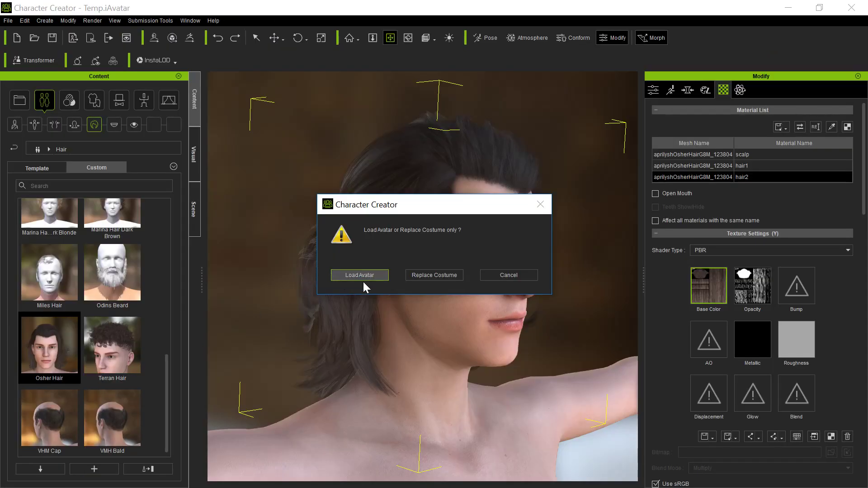
pyautogui.click(363, 275)
pyautogui.click(419, 275)
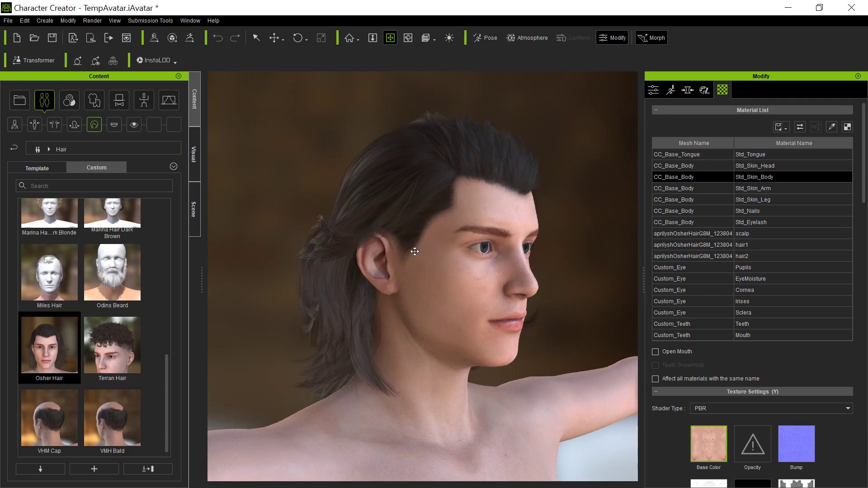
# Select the hair on the avatar and overwrite the custom Osher Hair library item with it.
pyautogui.press('q')
pyautogui.click(384, 206)
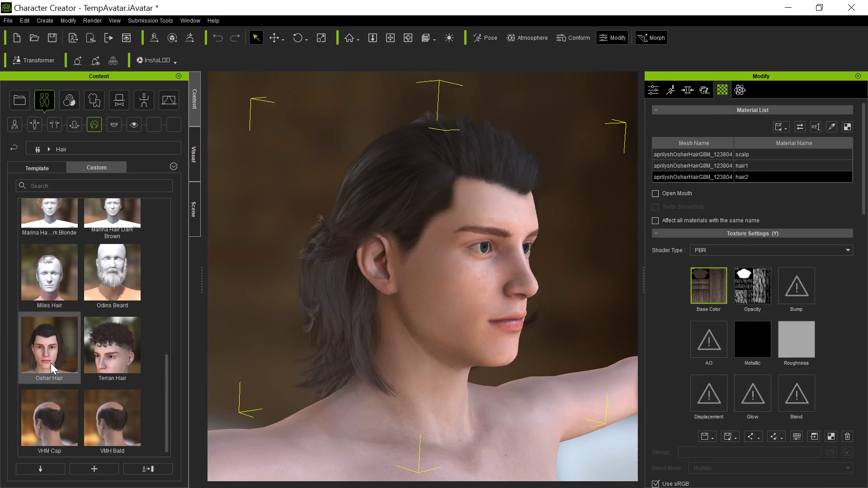
pyautogui.click(40, 361)
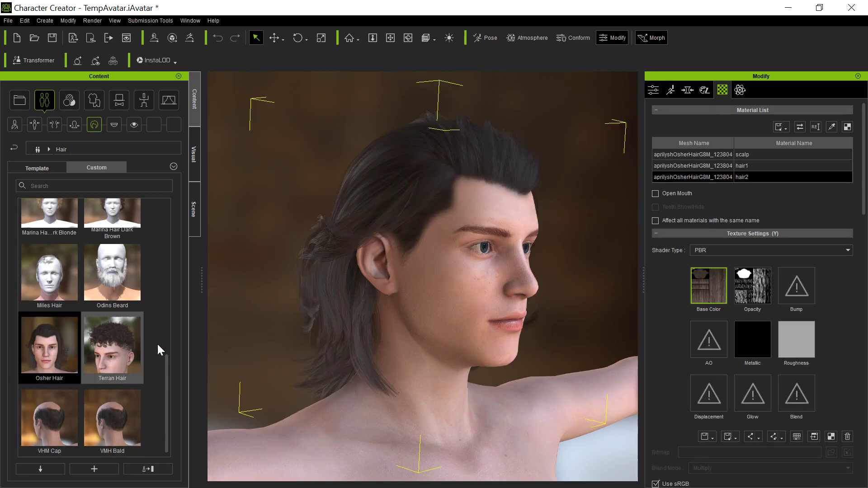
pyautogui.click(149, 469)
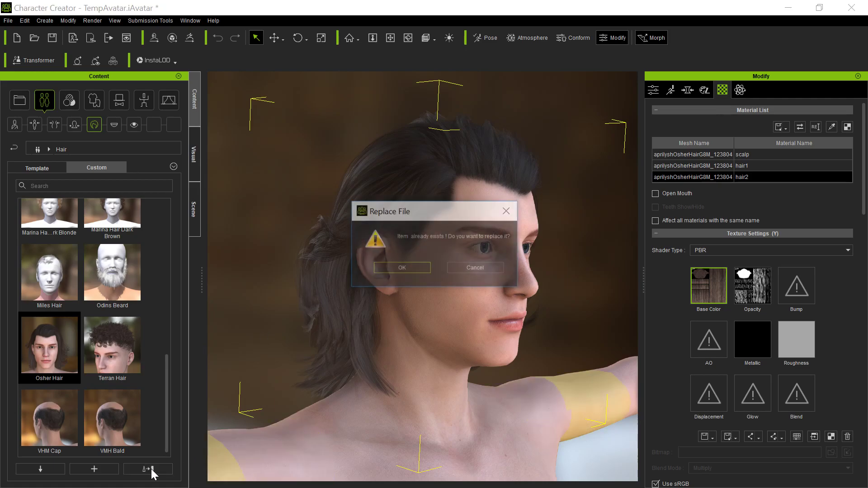
pyautogui.click(401, 271)
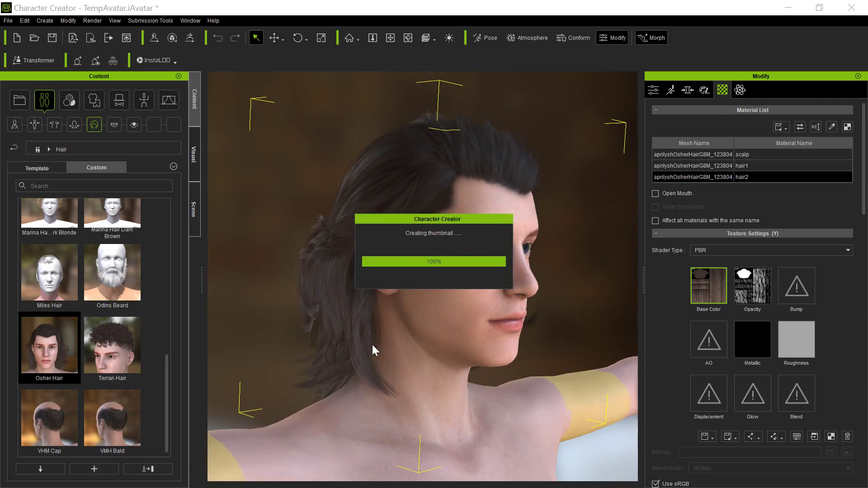
# Inspect the hair1 weight map in the hair's physics settings and close the weight map editor.
pyautogui.click(739, 90)
pyautogui.click(728, 140)
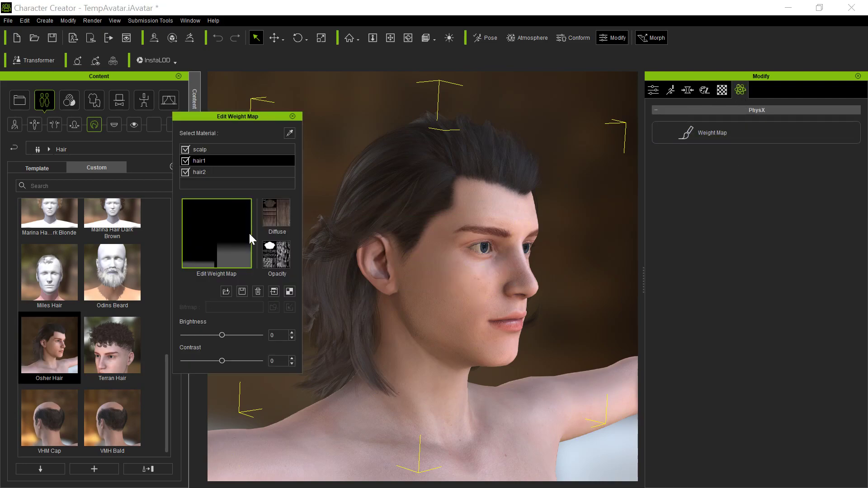
pyautogui.click(293, 117)
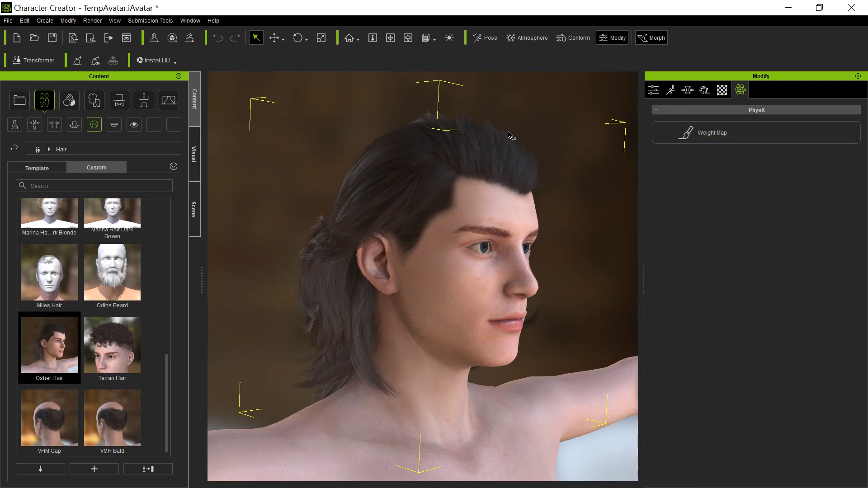